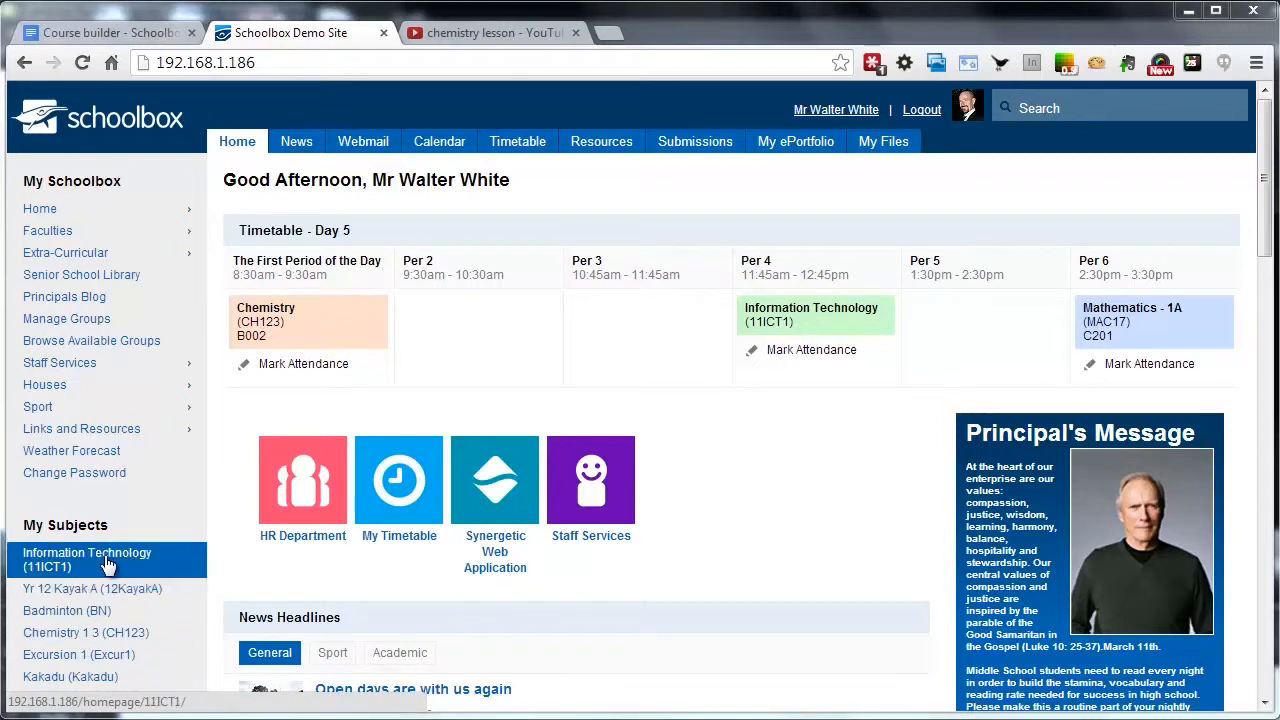
# - Open the Chemistry 1 3 (CH123) class page and check the Learning components offered in its page customisation
pyautogui.click(84, 636)
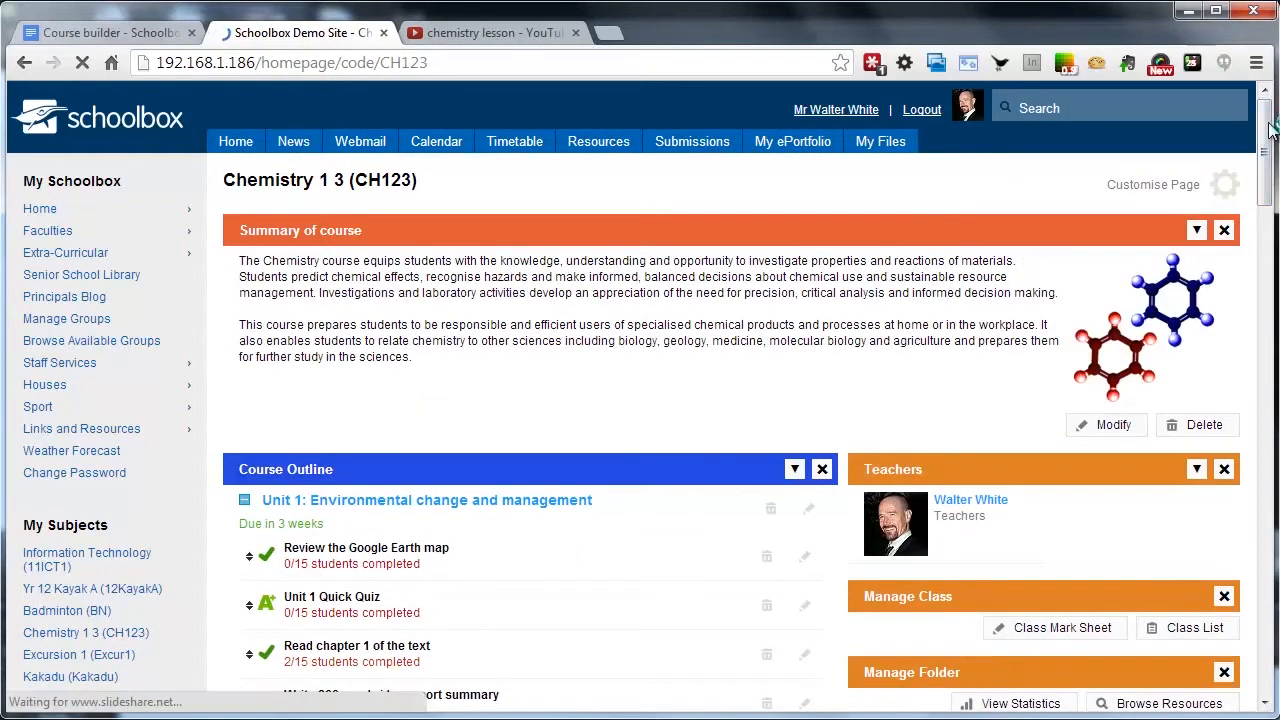
pyautogui.click(1153, 187)
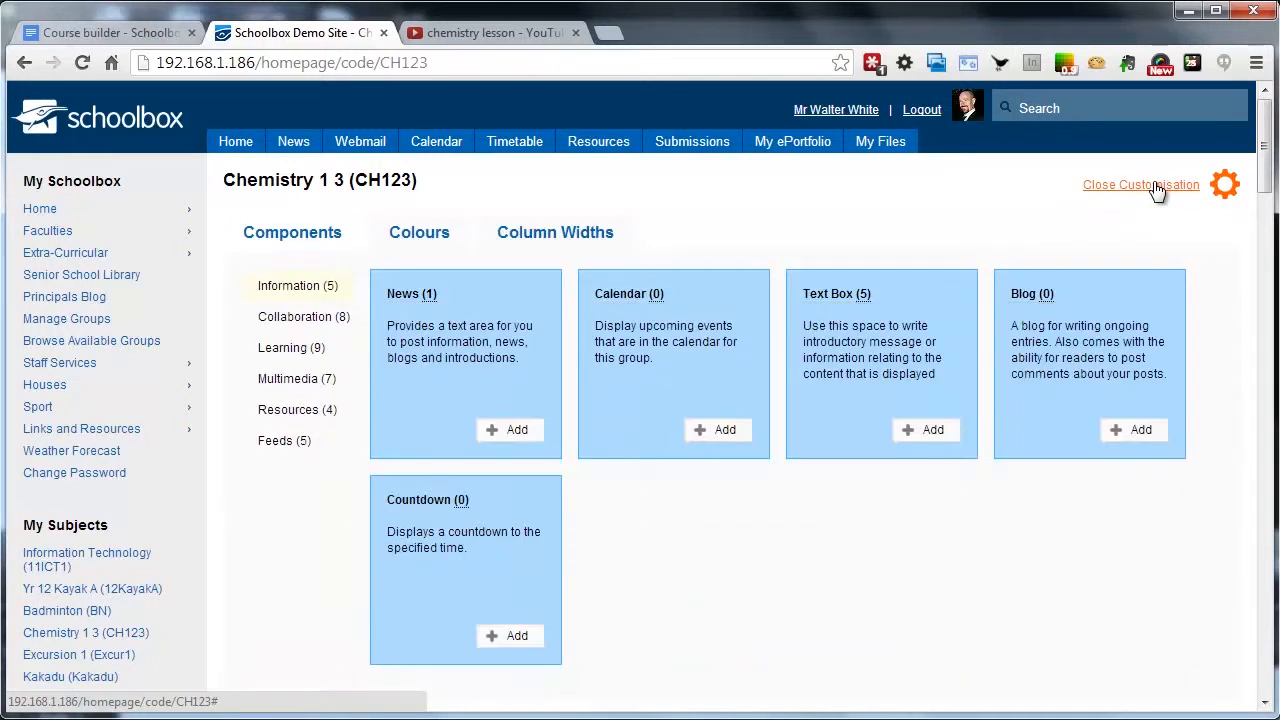
pyautogui.click(292, 348)
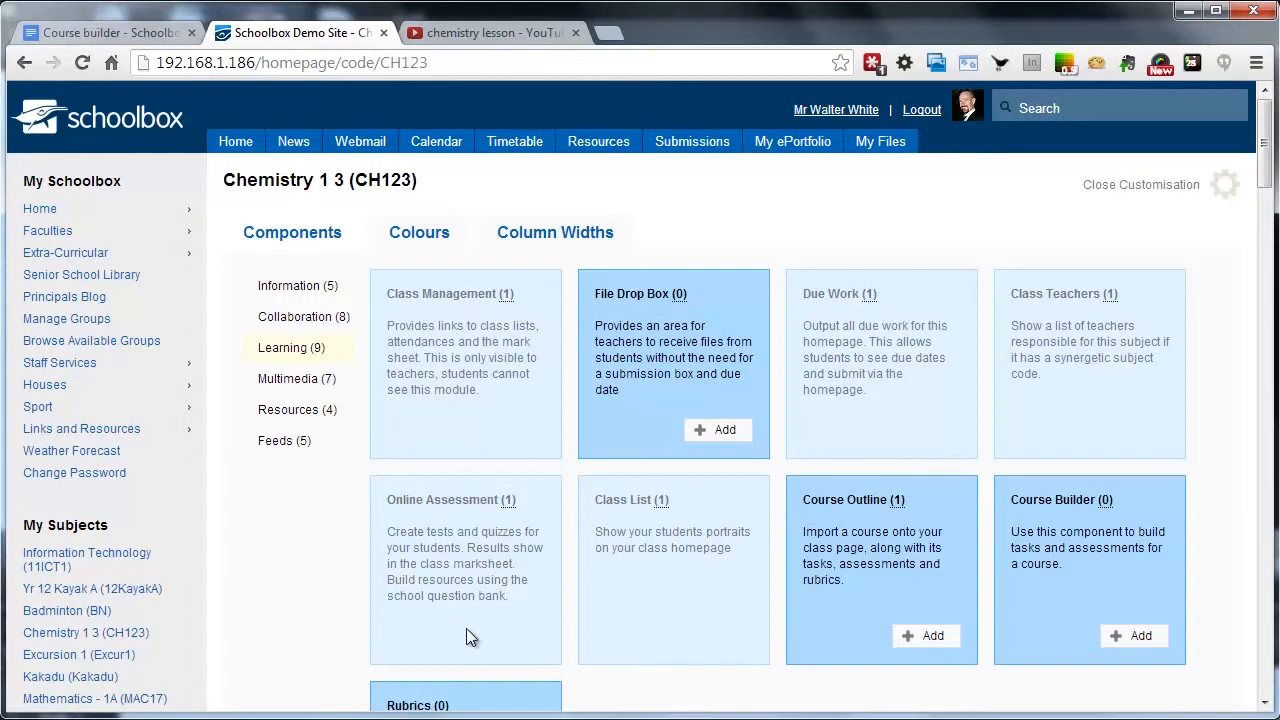
pyautogui.click(1141, 184)
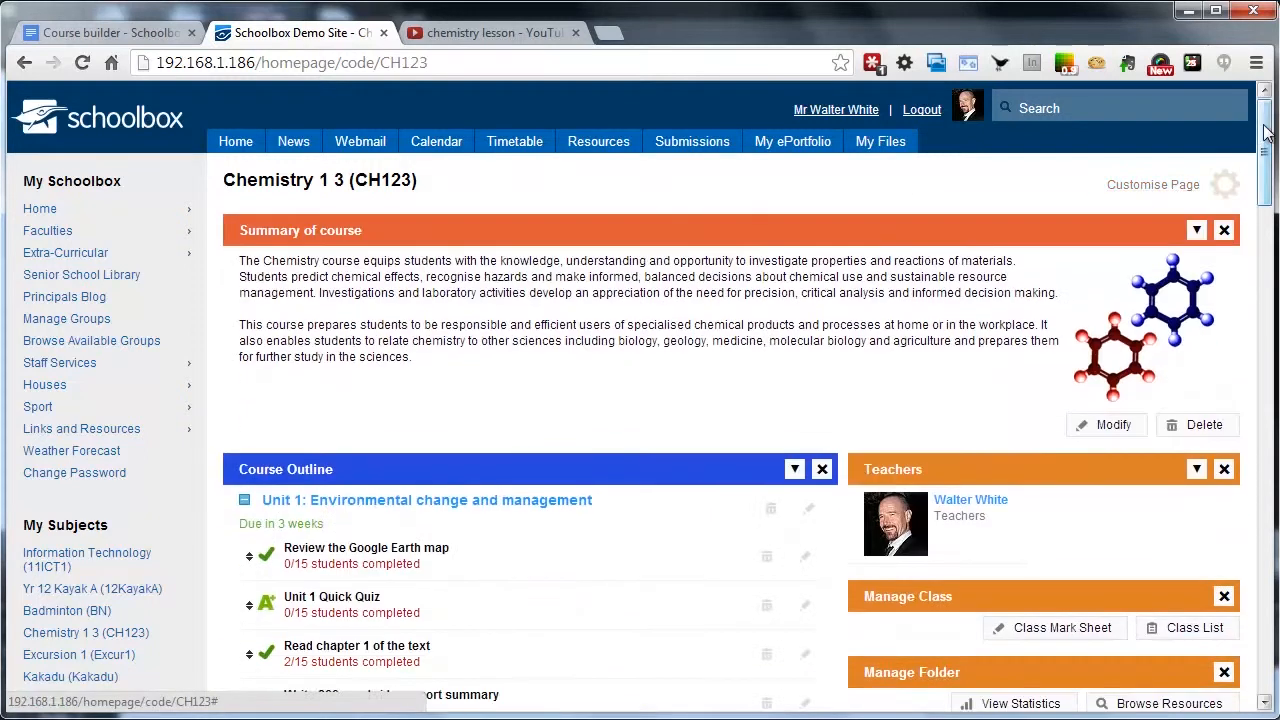
# - Start a new online assessment from the class page and title it "Quick chemistry quiz"
pyautogui.moveTo(1268, 125); pyautogui.dragTo(1268, 605)
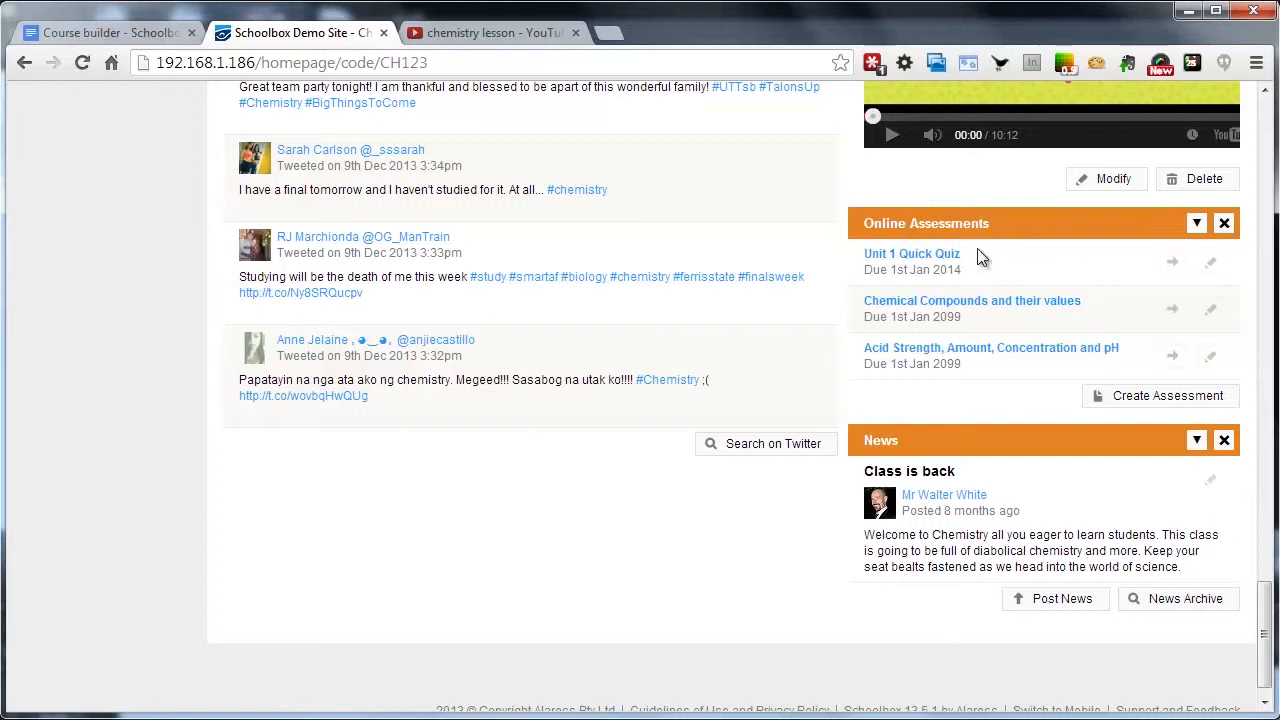
pyautogui.click(1152, 395)
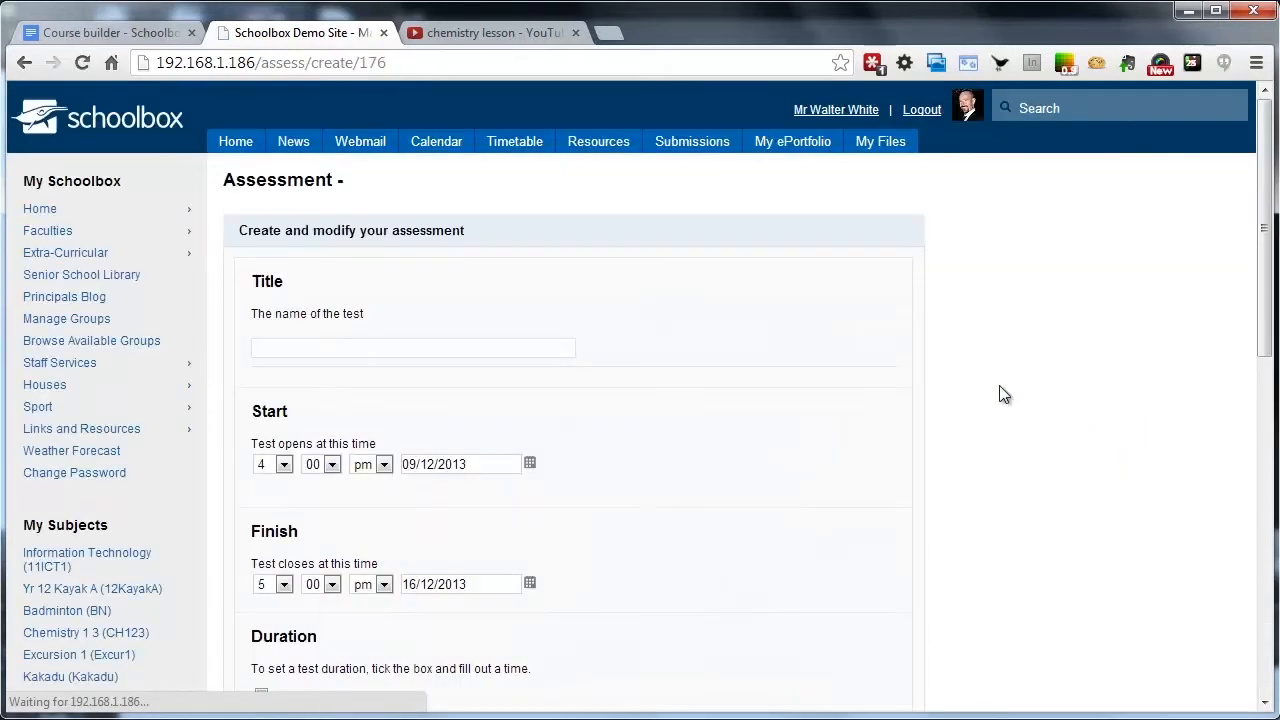
pyautogui.click(437, 347)
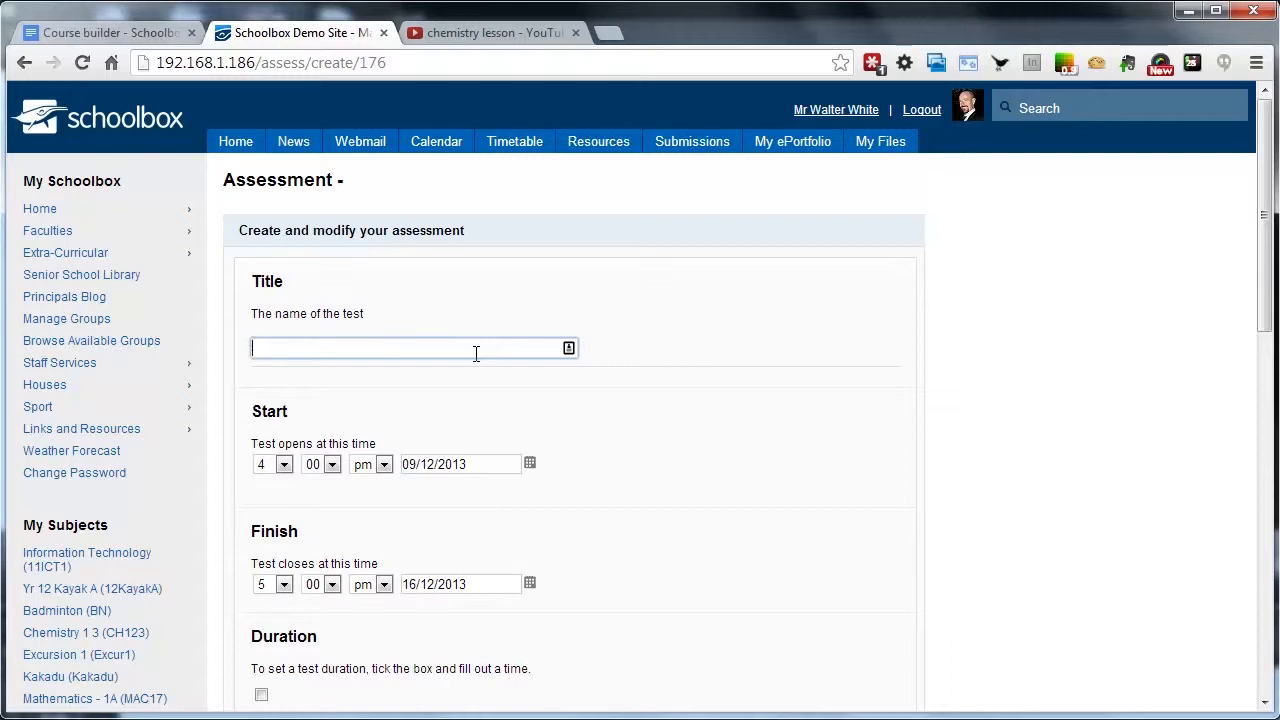
pyautogui.write('Quick')
pyautogui.write('chemist')
pyautogui.write('y')
pyautogui.press('BackSpace')
pyautogui.press('BackSpace')
pyautogui.write('quiz')
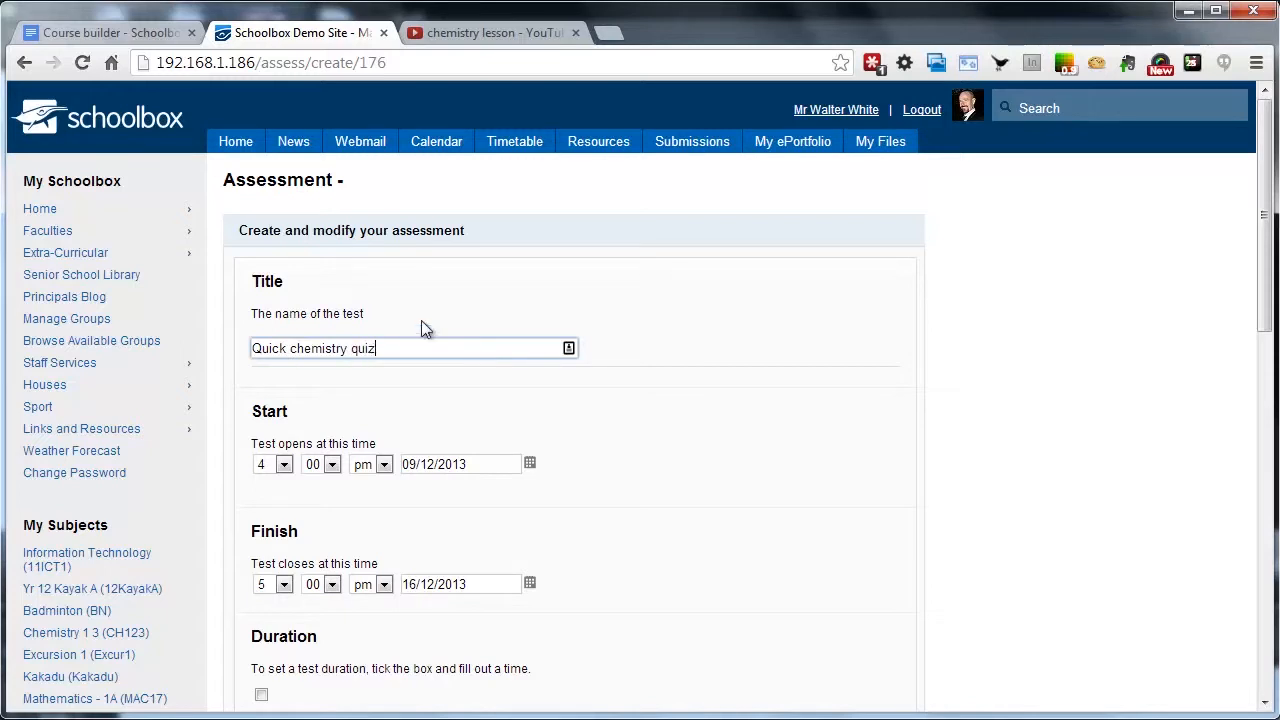
# - Set the assessment's start date to 08/12/2013
pyautogui.scroll(-1, 603, 428)
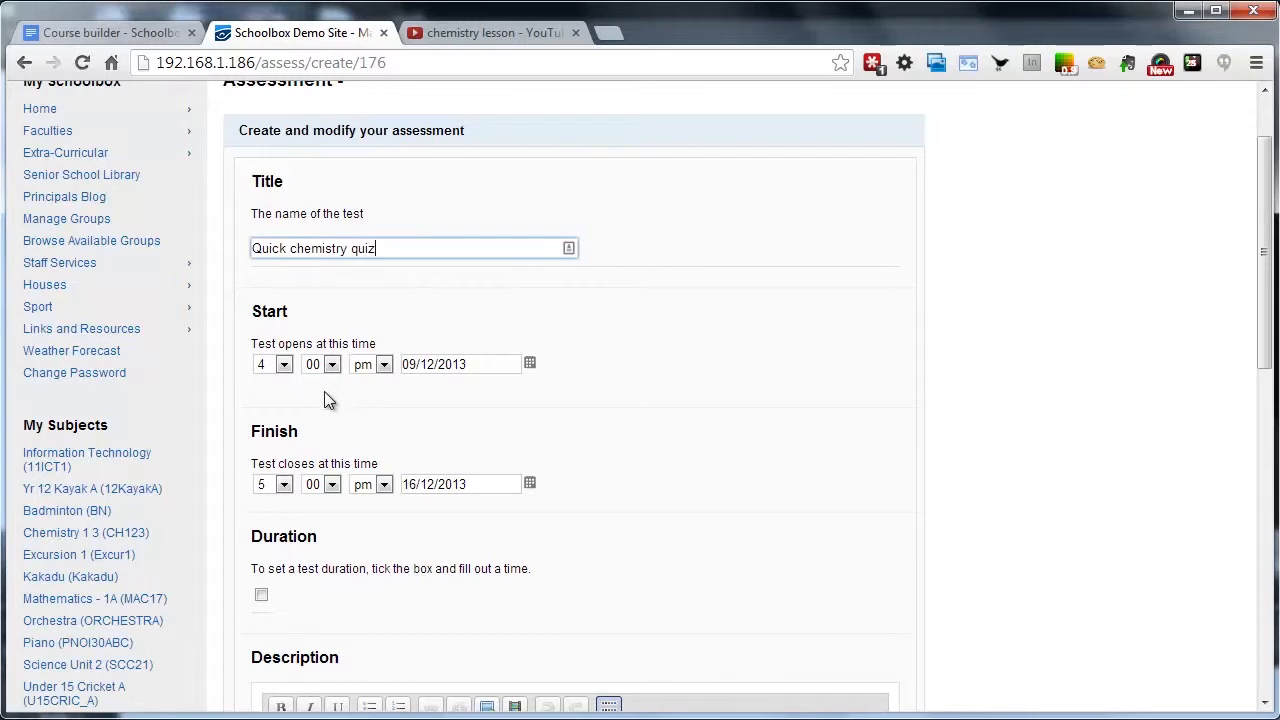
pyautogui.click(529, 364)
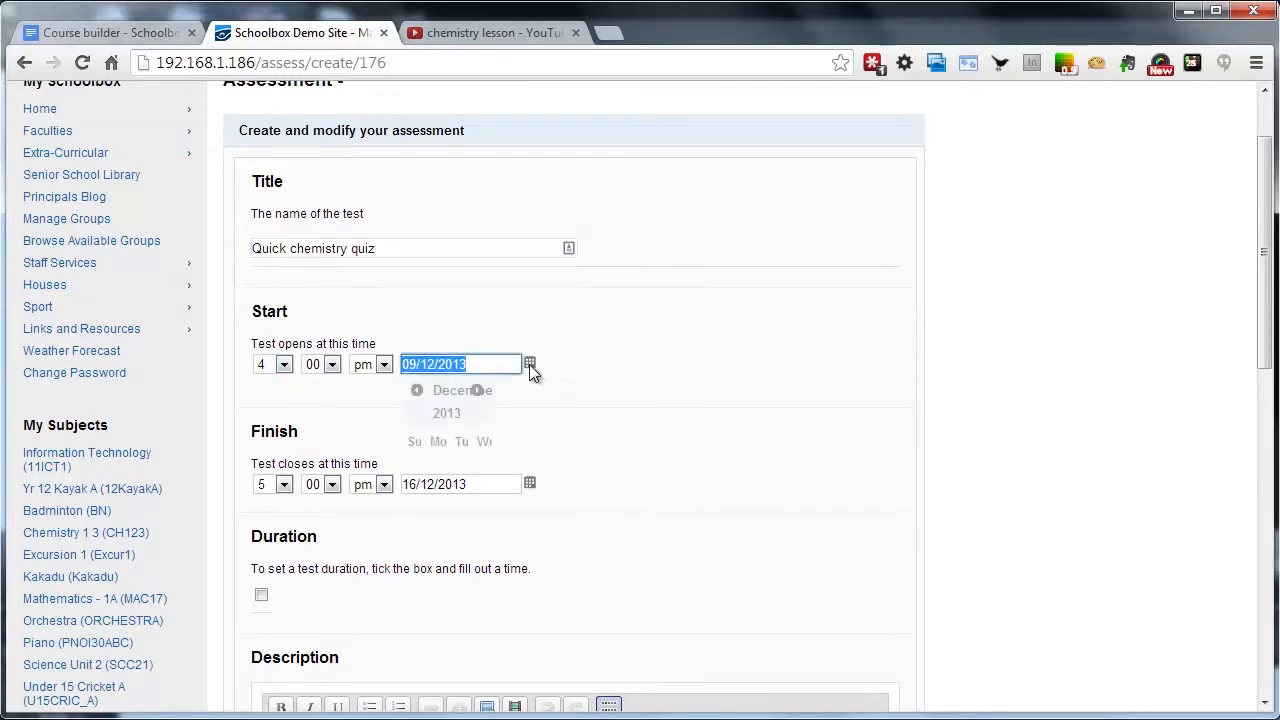
pyautogui.click(427, 471)
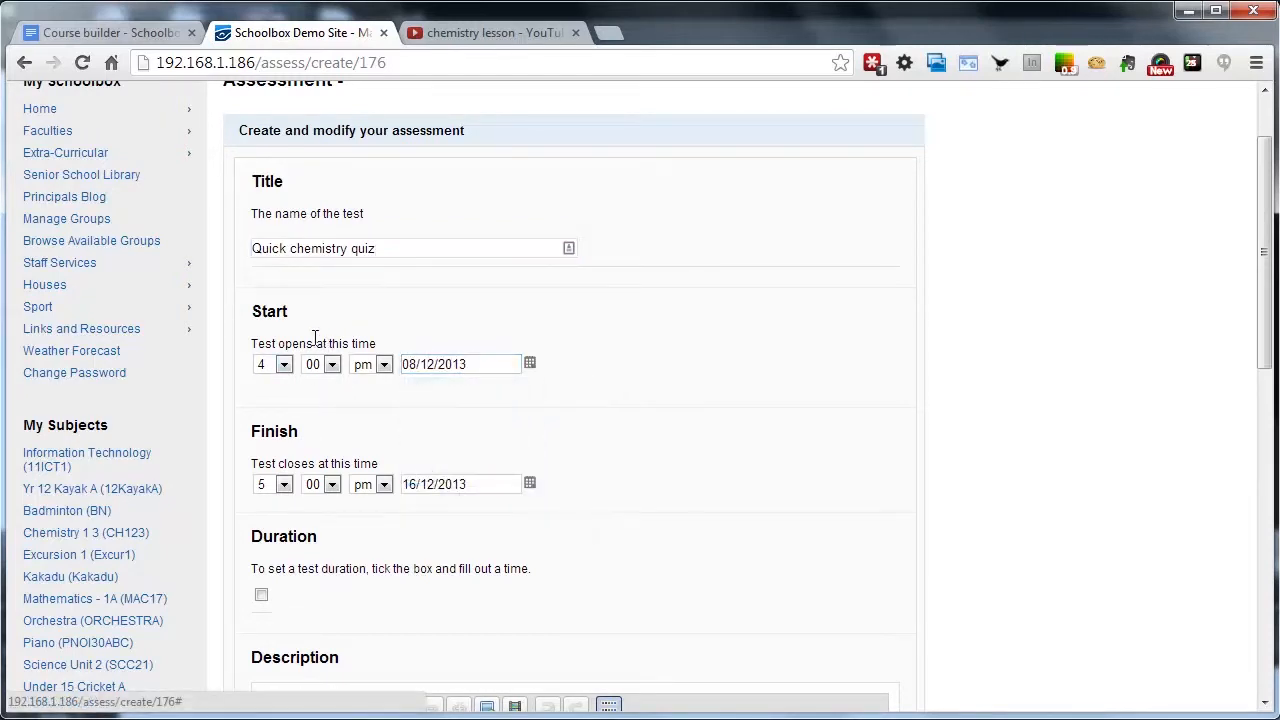
# - Enable a test duration for the assessment and set it to 2 hours
pyautogui.scroll(-1, 562, 466)
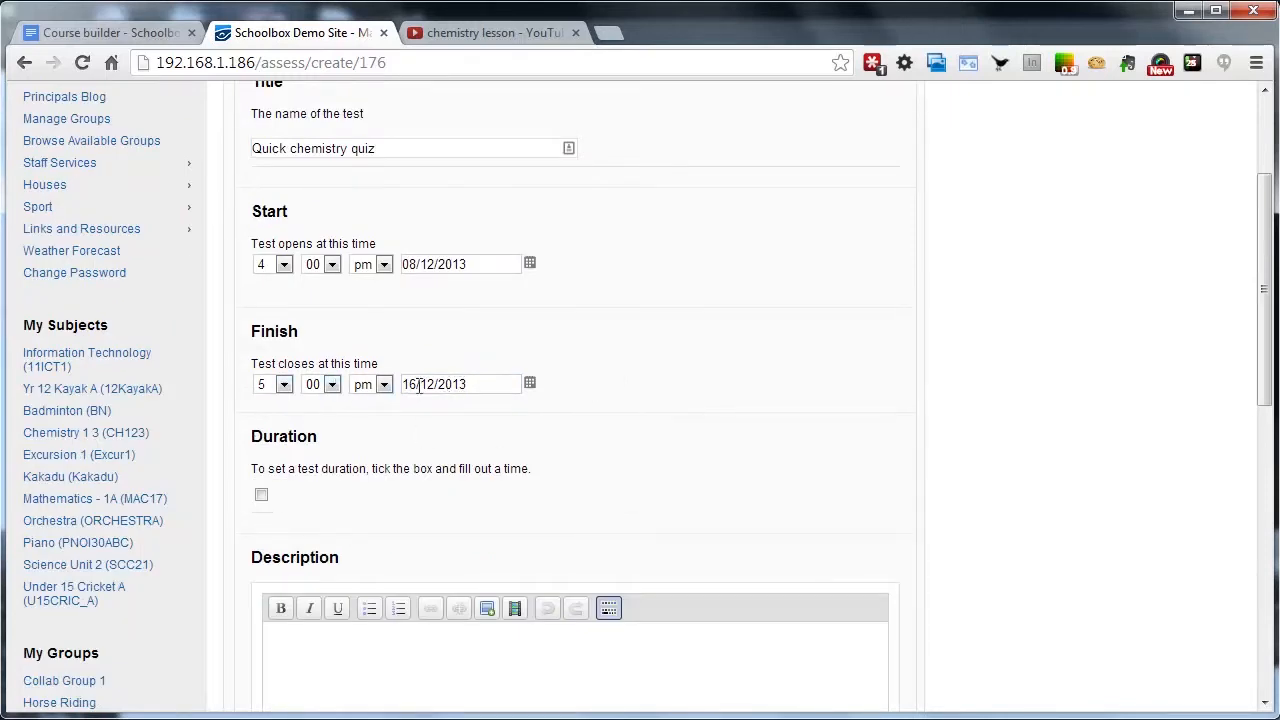
pyautogui.scroll(-1, 490, 450)
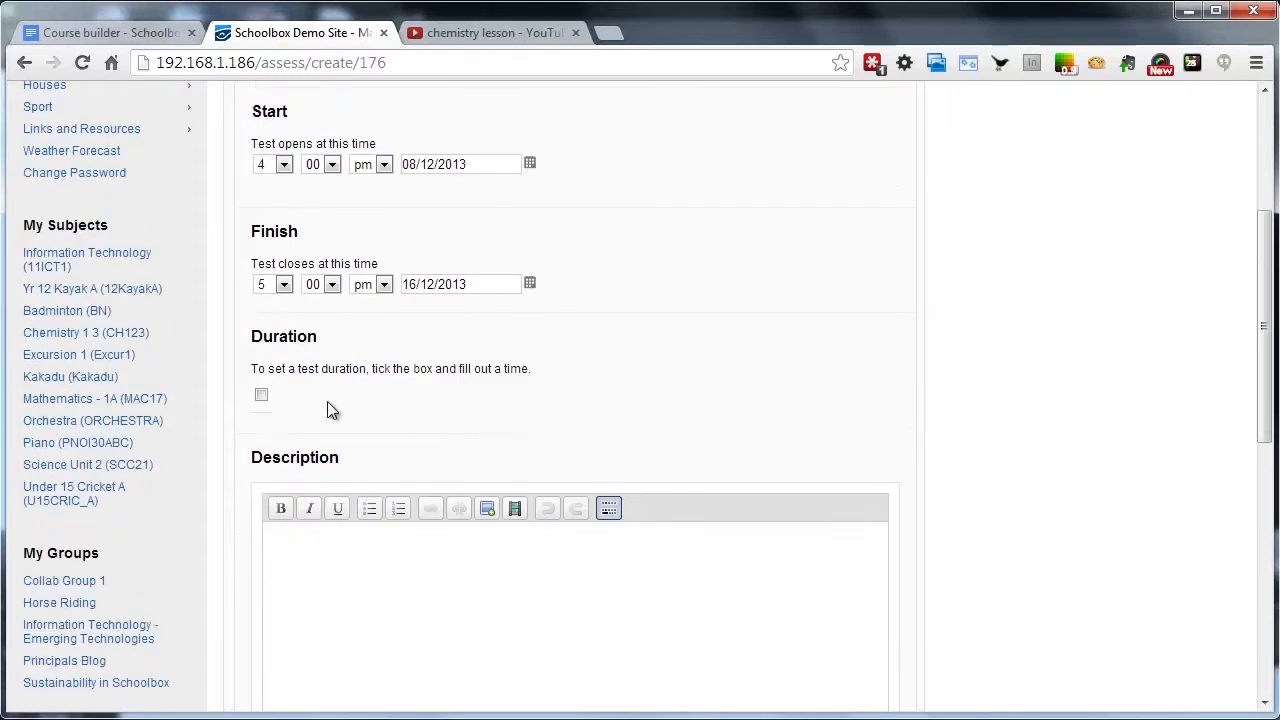
pyautogui.click(262, 395)
pyautogui.click(305, 394)
pyautogui.write('2')
# - Enter the assessment description "Watch this video and answer the questions below:"
pyautogui.scroll(-1, 671, 384)
pyautogui.scroll(-1, 943, 386)
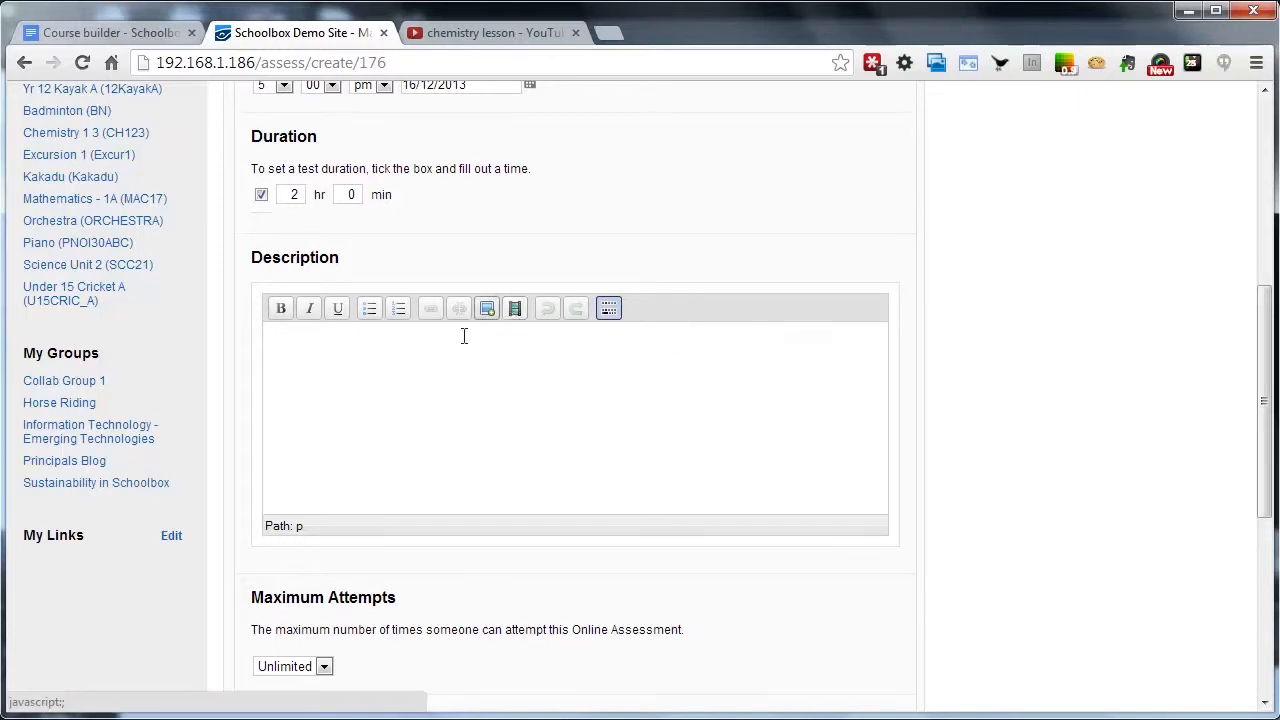
pyautogui.click(418, 362)
pyautogui.write('Wa')
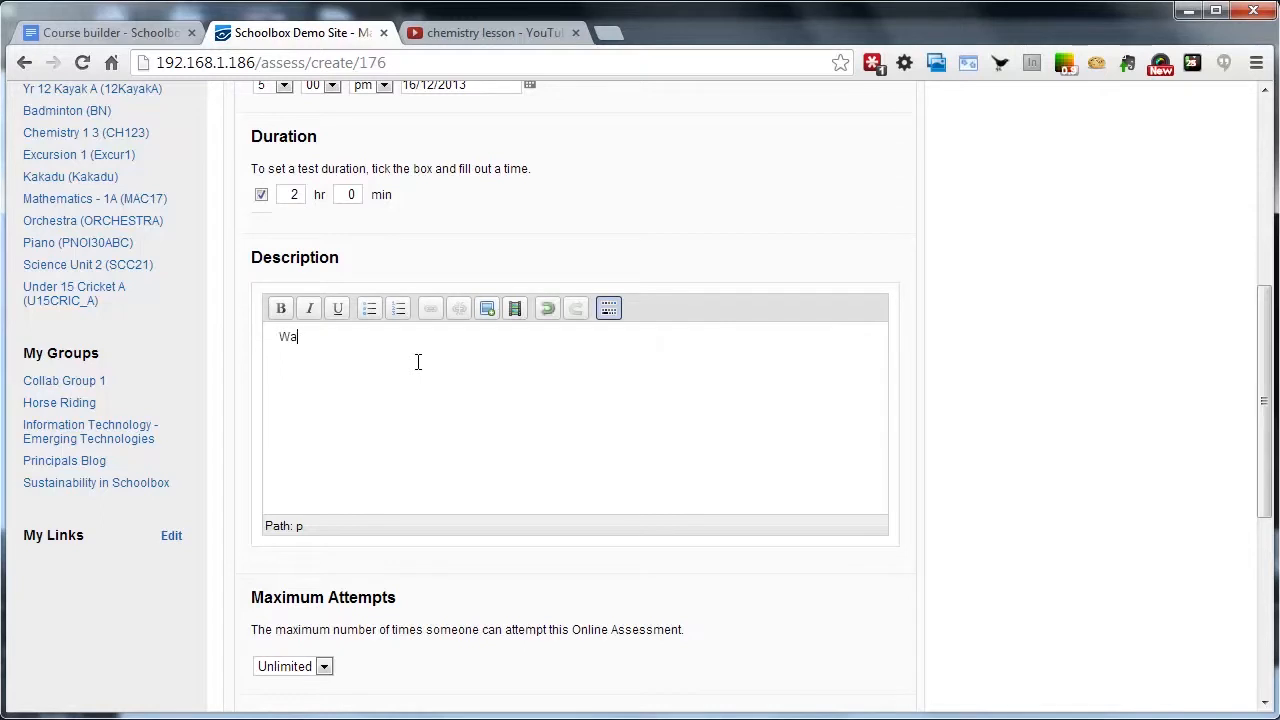
pyautogui.write('tch this video and answer the questions below:')
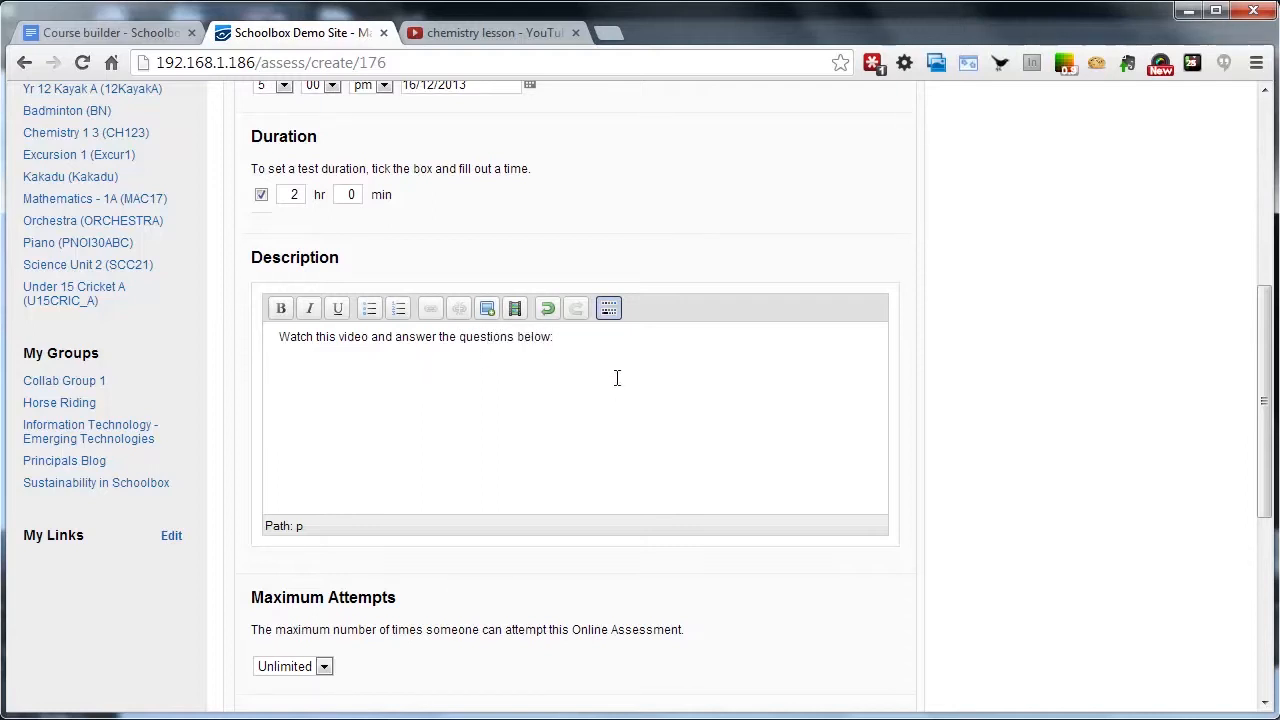
# - Switch to the YouTube search results and copy the link address of the video "Basics of Chemistry: Lesson 1"
pyautogui.click(466, 33)
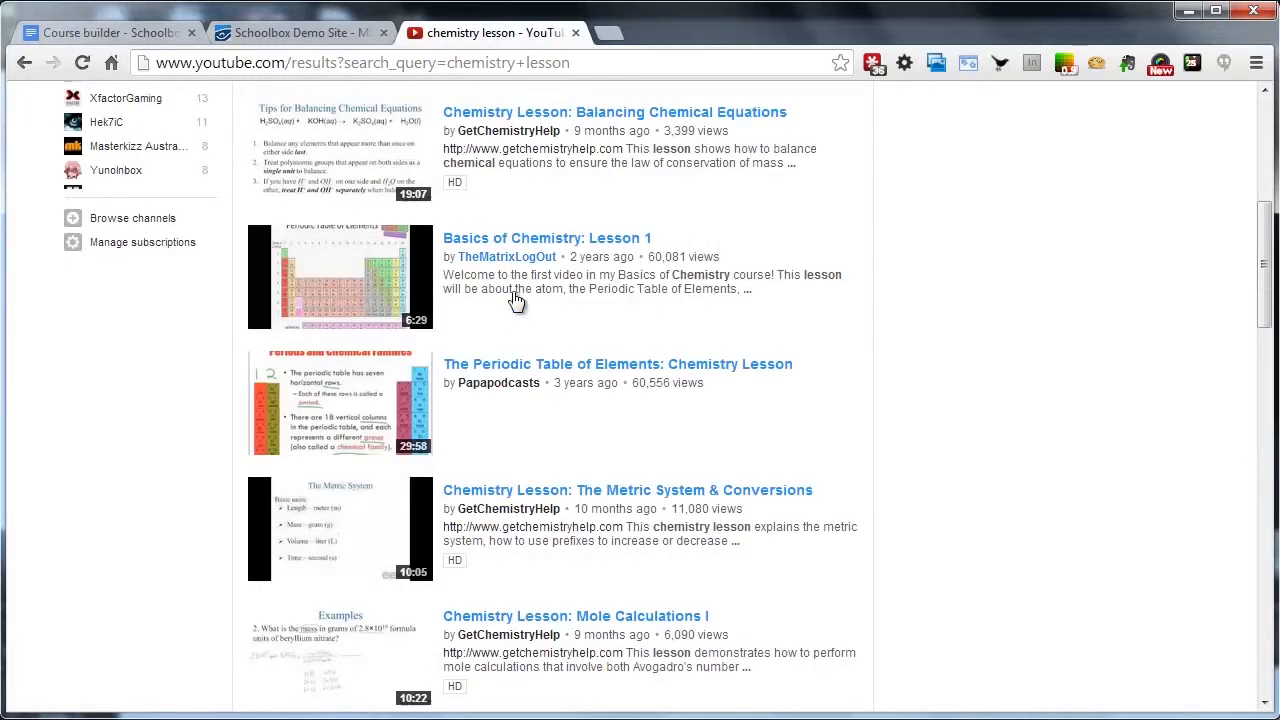
pyautogui.rightClick(514, 242)
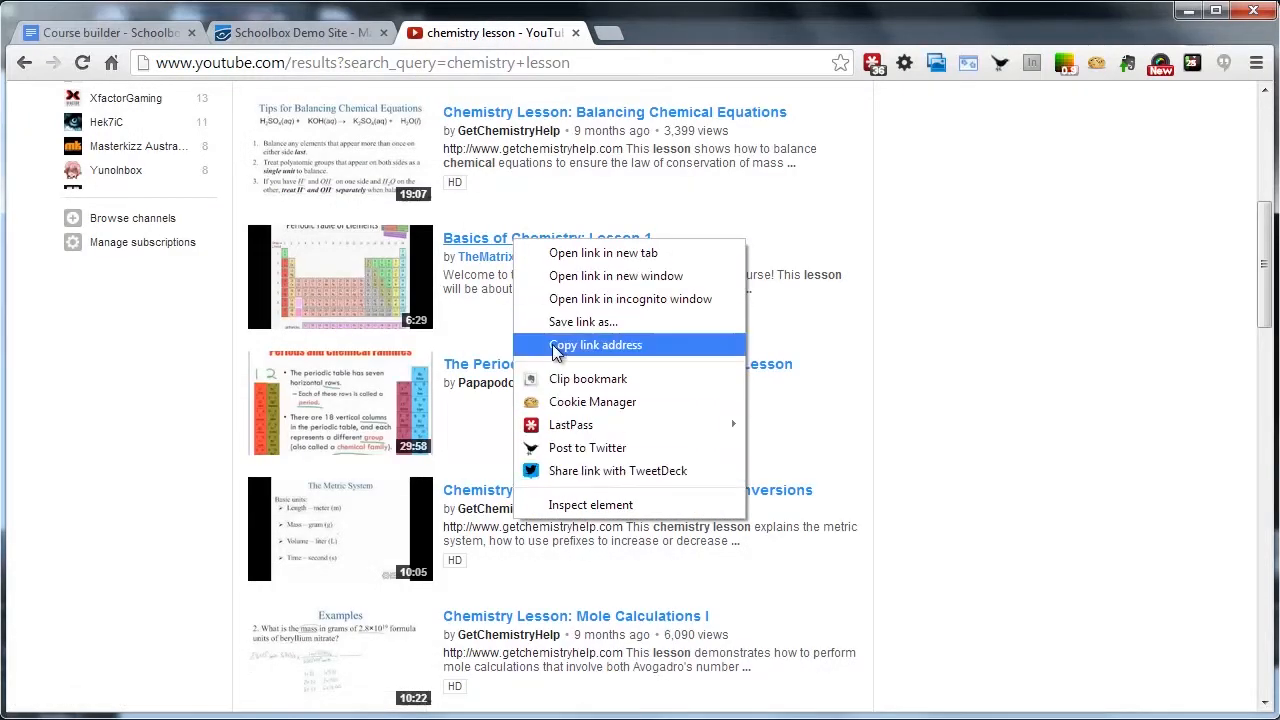
pyautogui.click(595, 345)
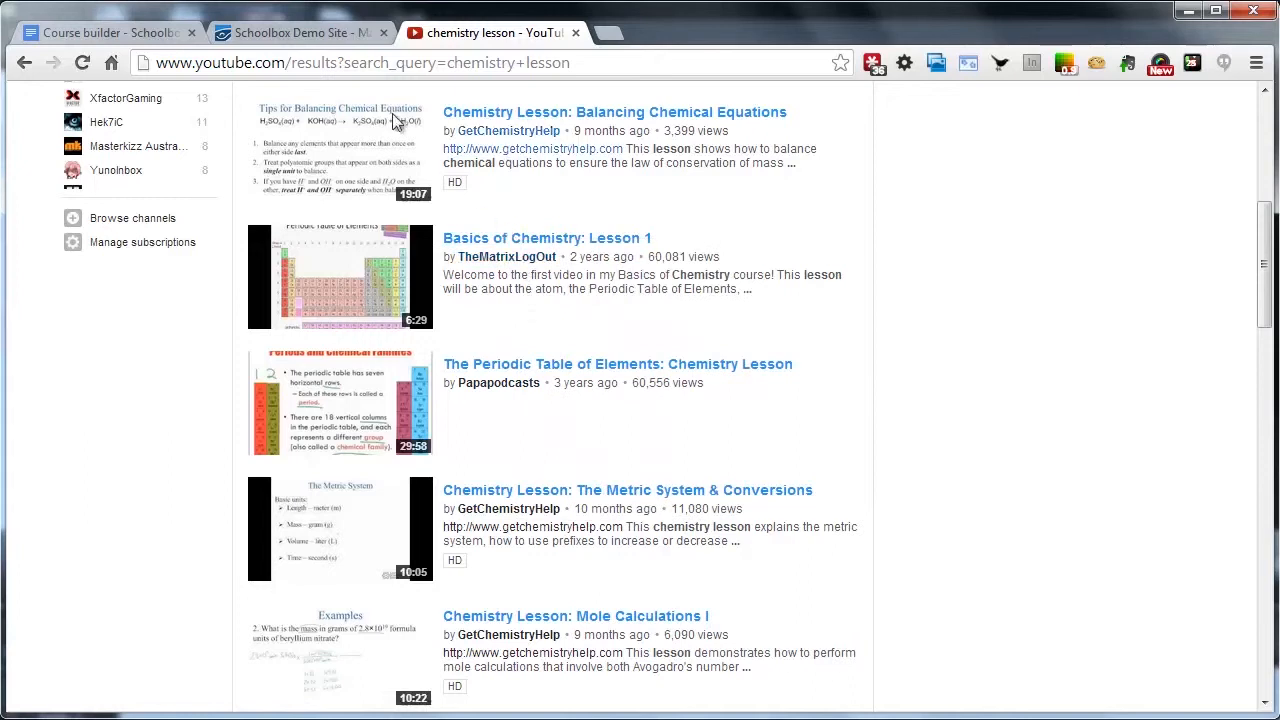
# - Return to the Schoolbox assessment form and embed the copied video link as media below the description text
pyautogui.click(268, 33)
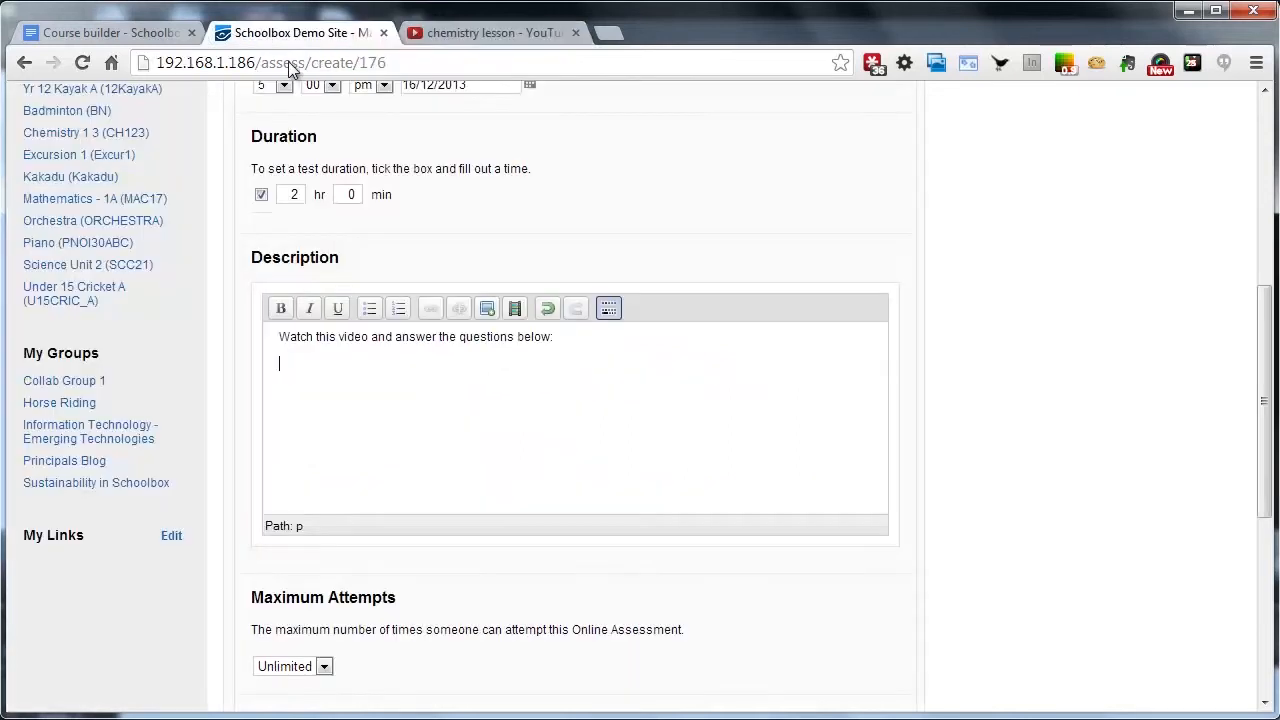
pyautogui.click(516, 310)
pyautogui.hotkey('ctrl', 'v')
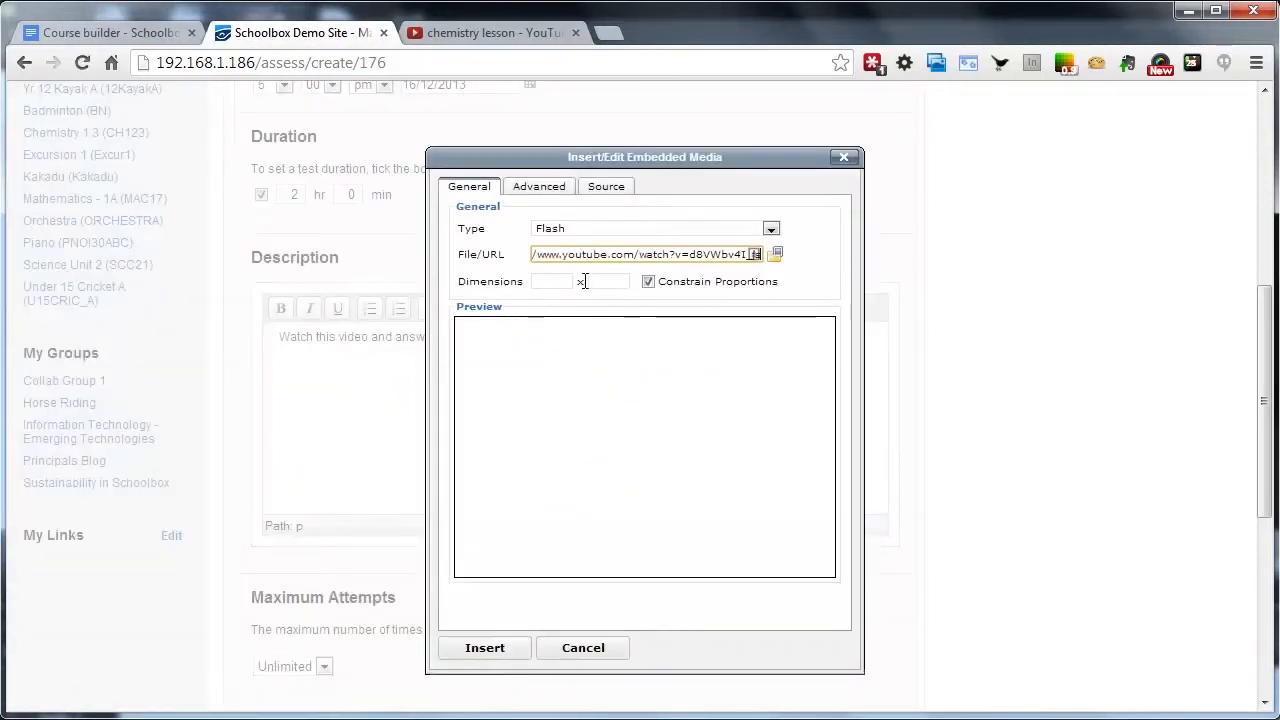
pyautogui.click(637, 411)
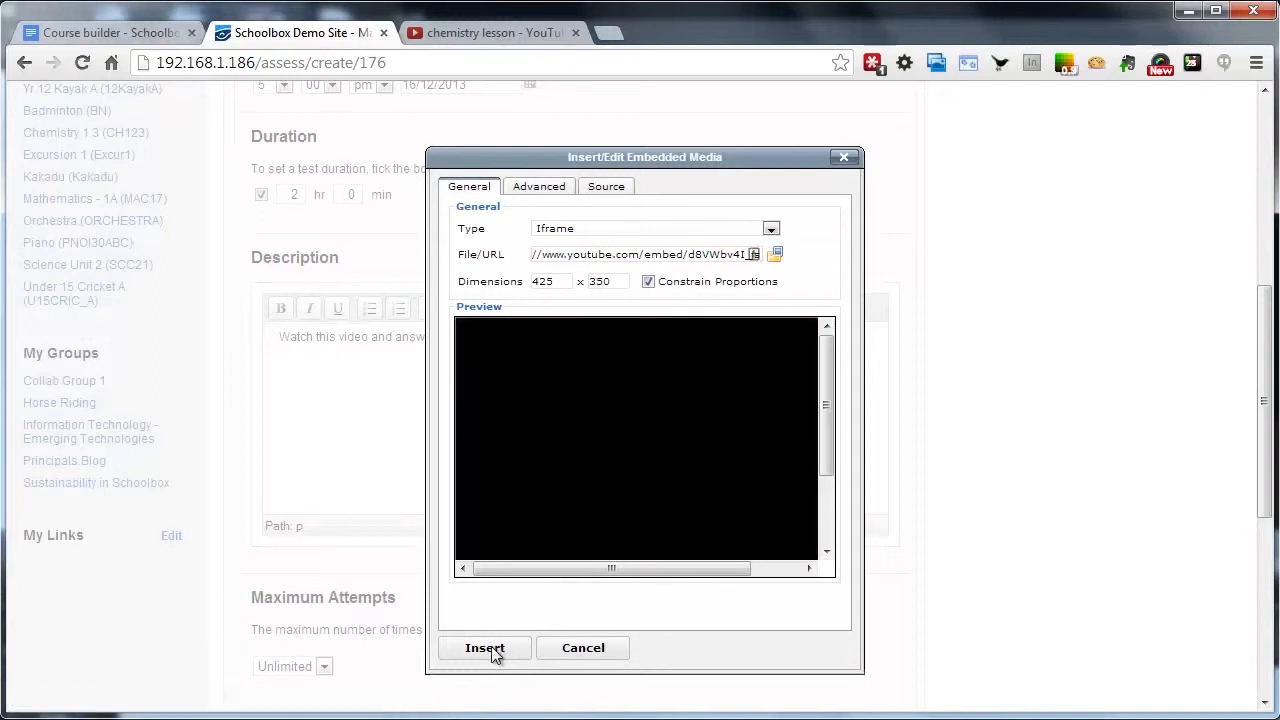
pyautogui.click(489, 647)
pyautogui.moveTo(867, 381); pyautogui.dragTo(881, 479)
# - Keep the maximum attempts at Unlimited and the weight at 100, and continue to the section setup
pyautogui.scroll(-2, 1008, 489)
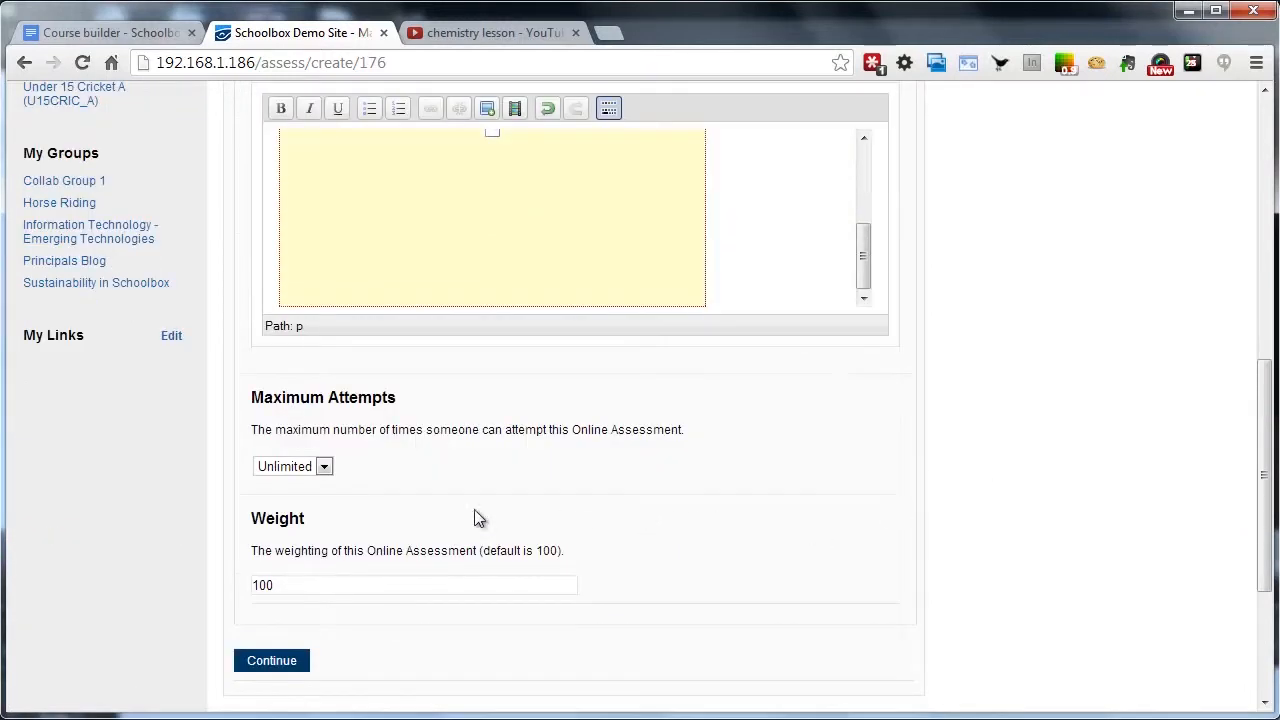
pyautogui.click(309, 470)
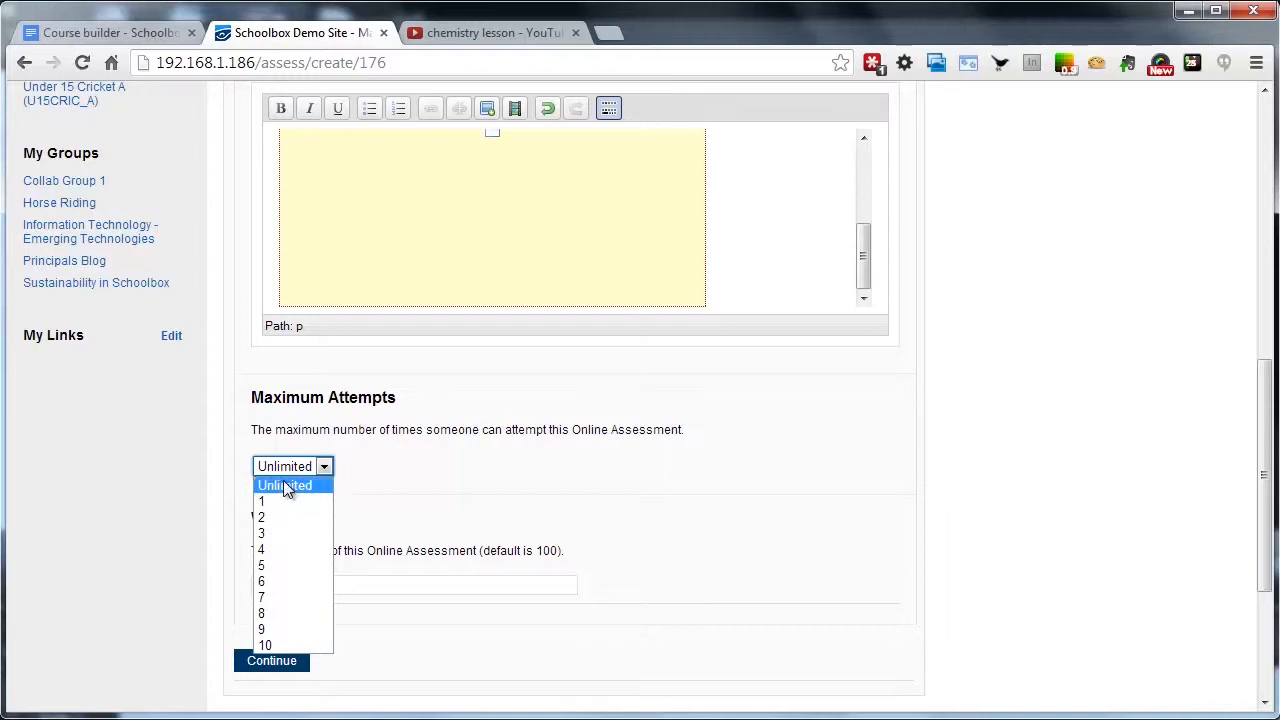
pyautogui.click(283, 484)
pyautogui.click(320, 587)
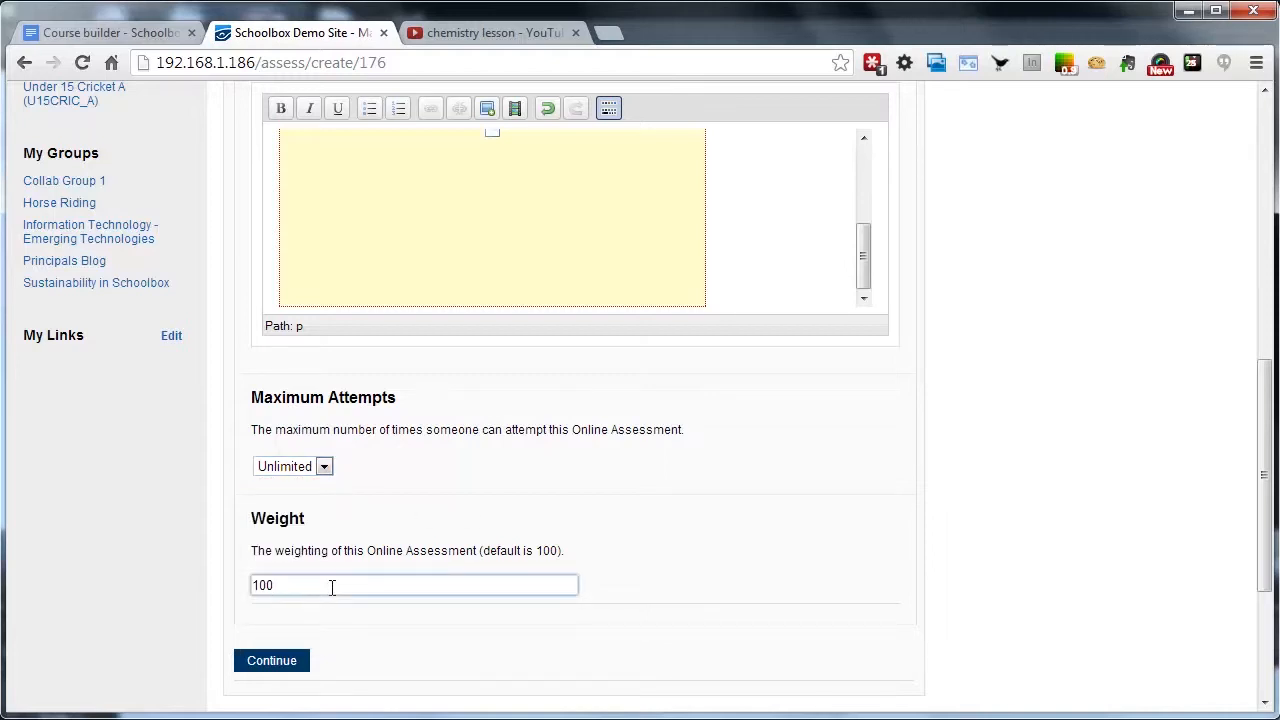
pyautogui.scroll(-1, 333, 626)
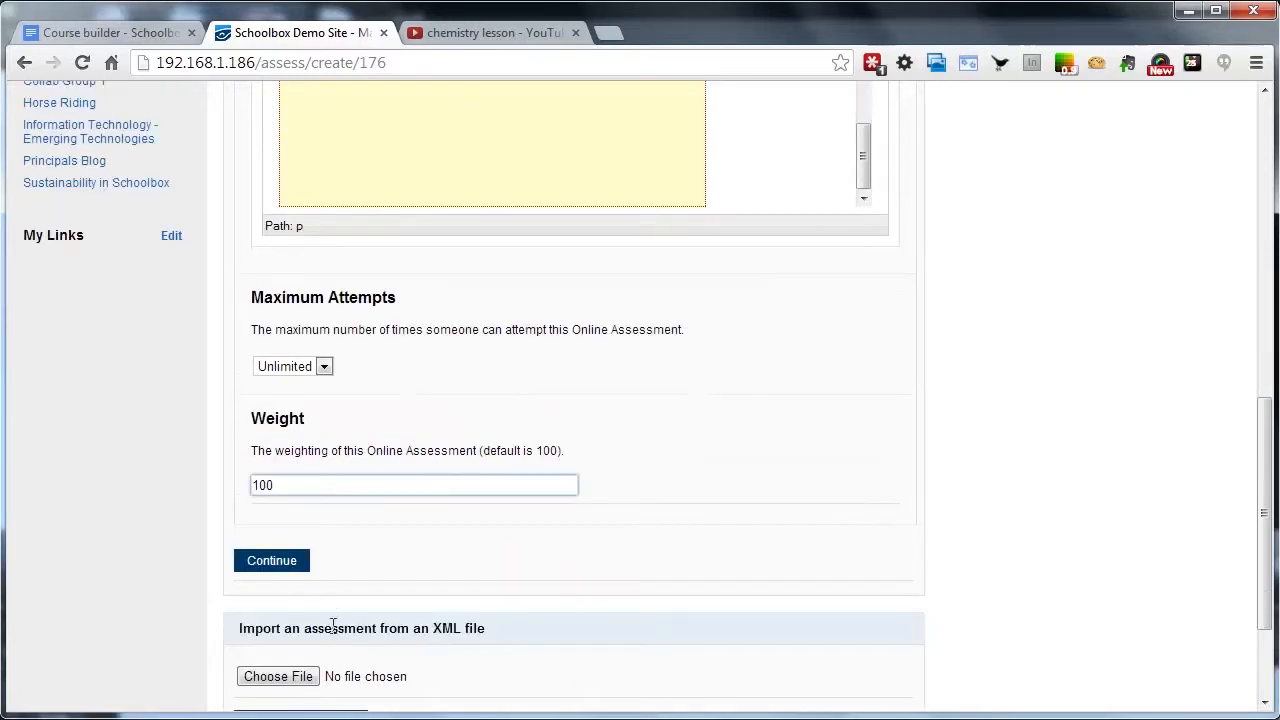
pyautogui.scroll(-2, 333, 626)
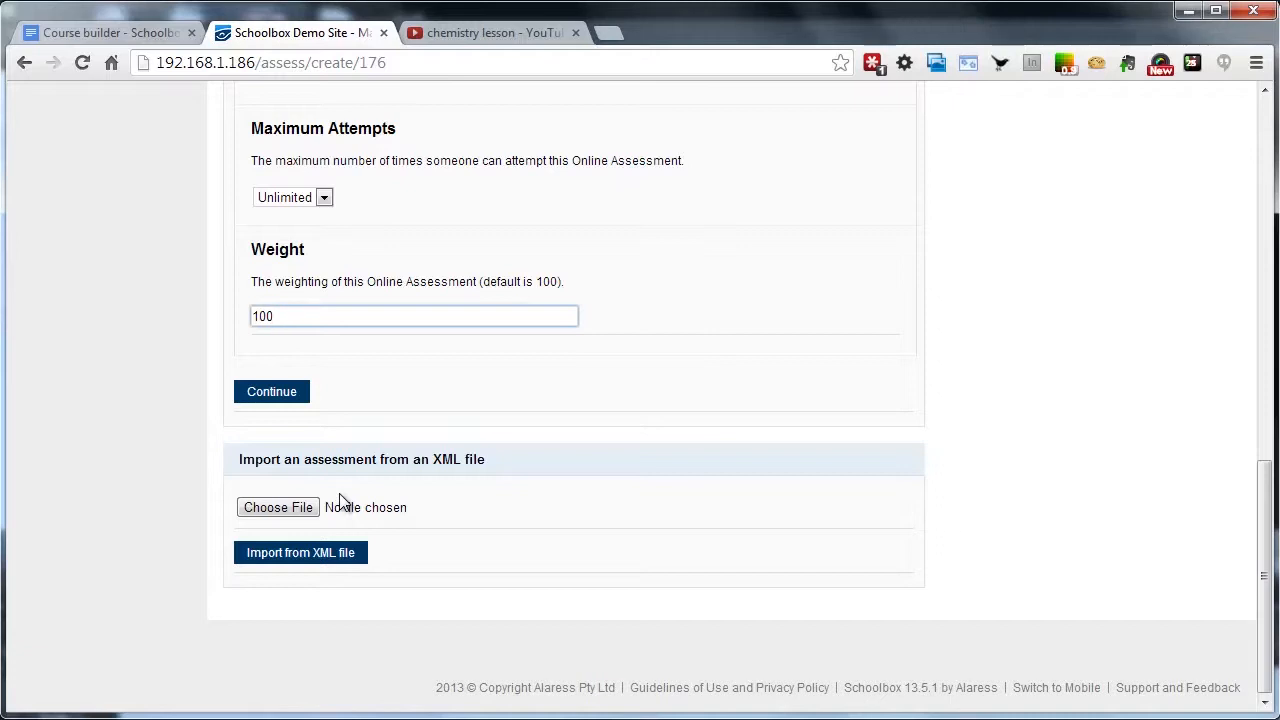
pyautogui.click(271, 392)
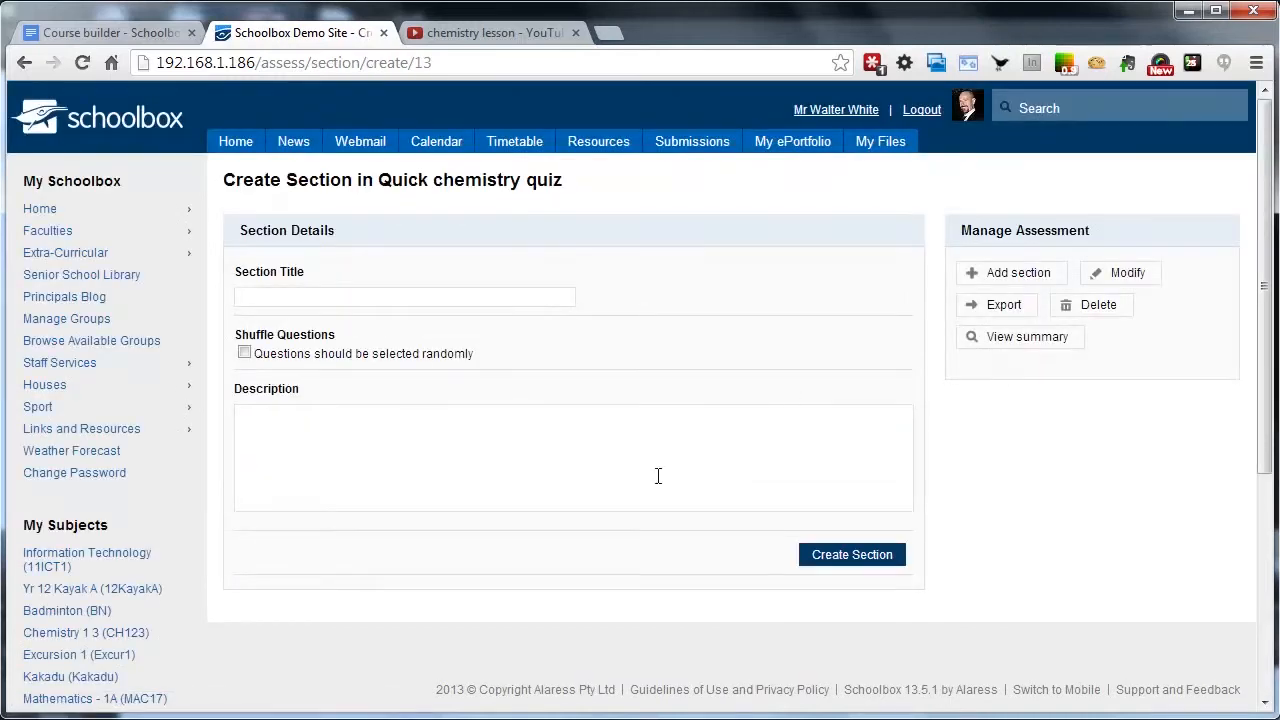
# - Create a section titled "Part 1" with randomly selected questions, a maximum of 10 questions shown, and the description "Desc"
pyautogui.click(350, 297)
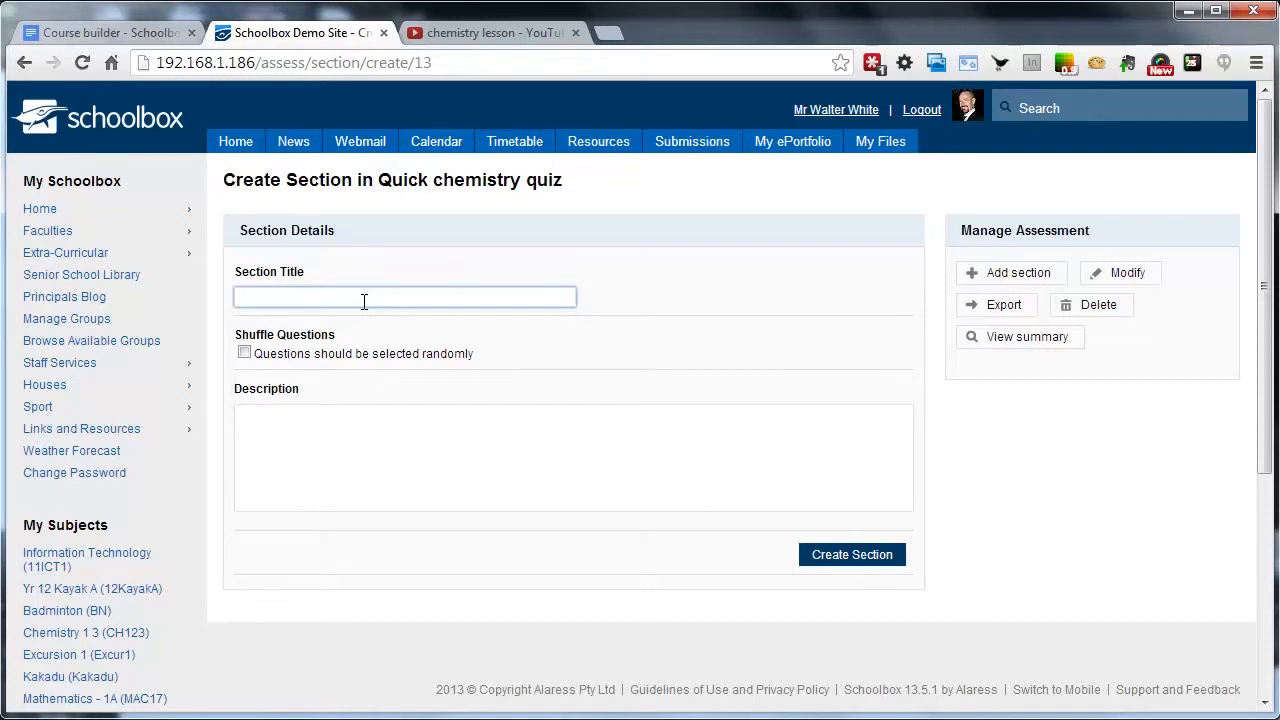
pyautogui.write('Part 1')
pyautogui.click(244, 355)
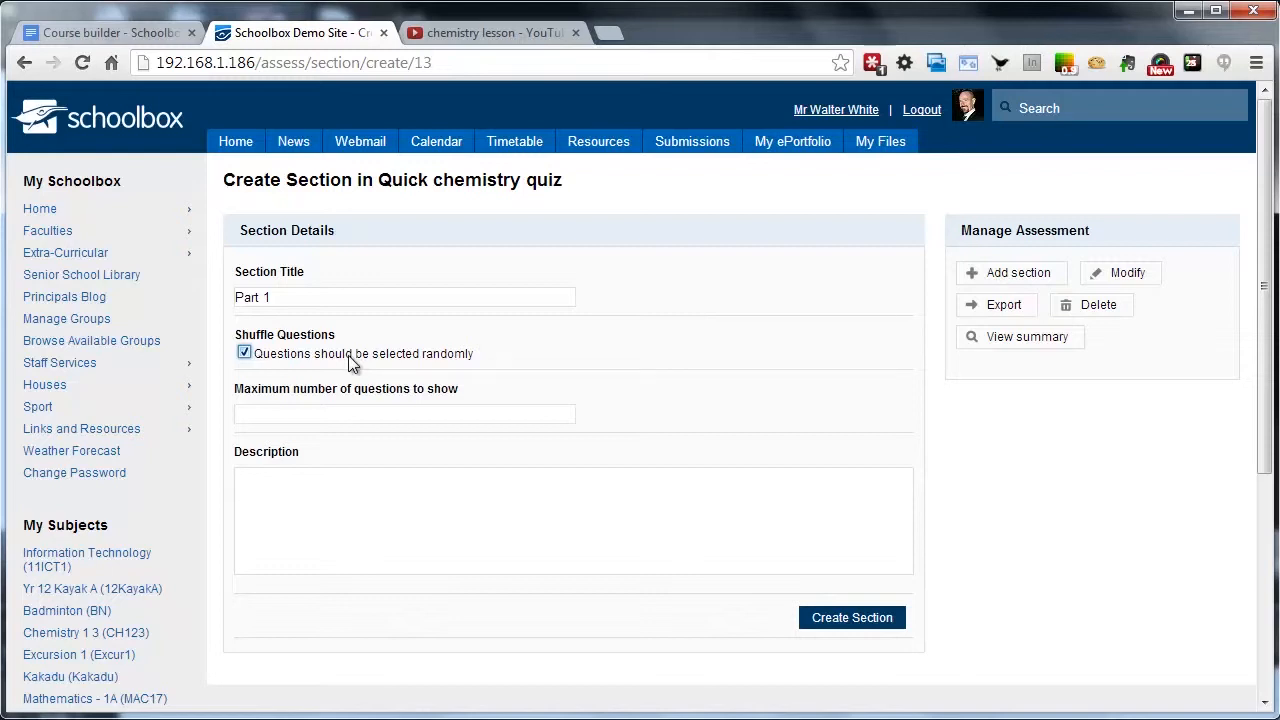
pyautogui.click(443, 413)
pyautogui.write('10')
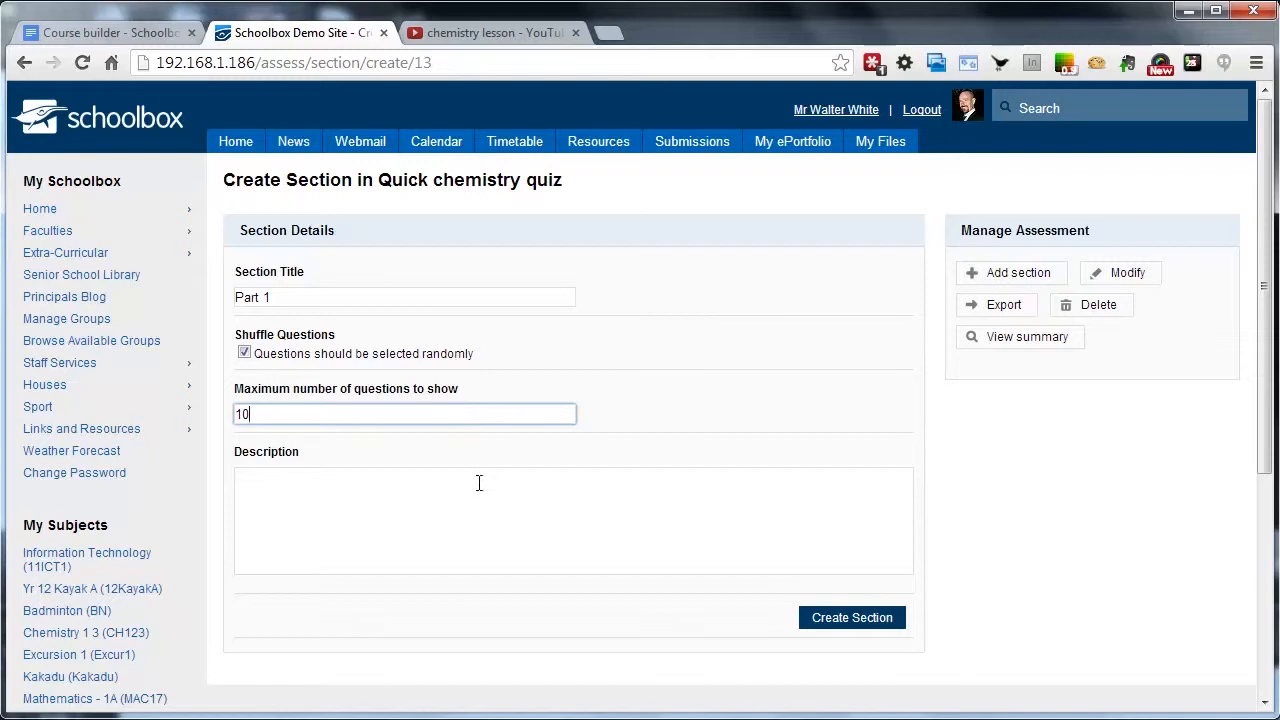
pyautogui.click(476, 518)
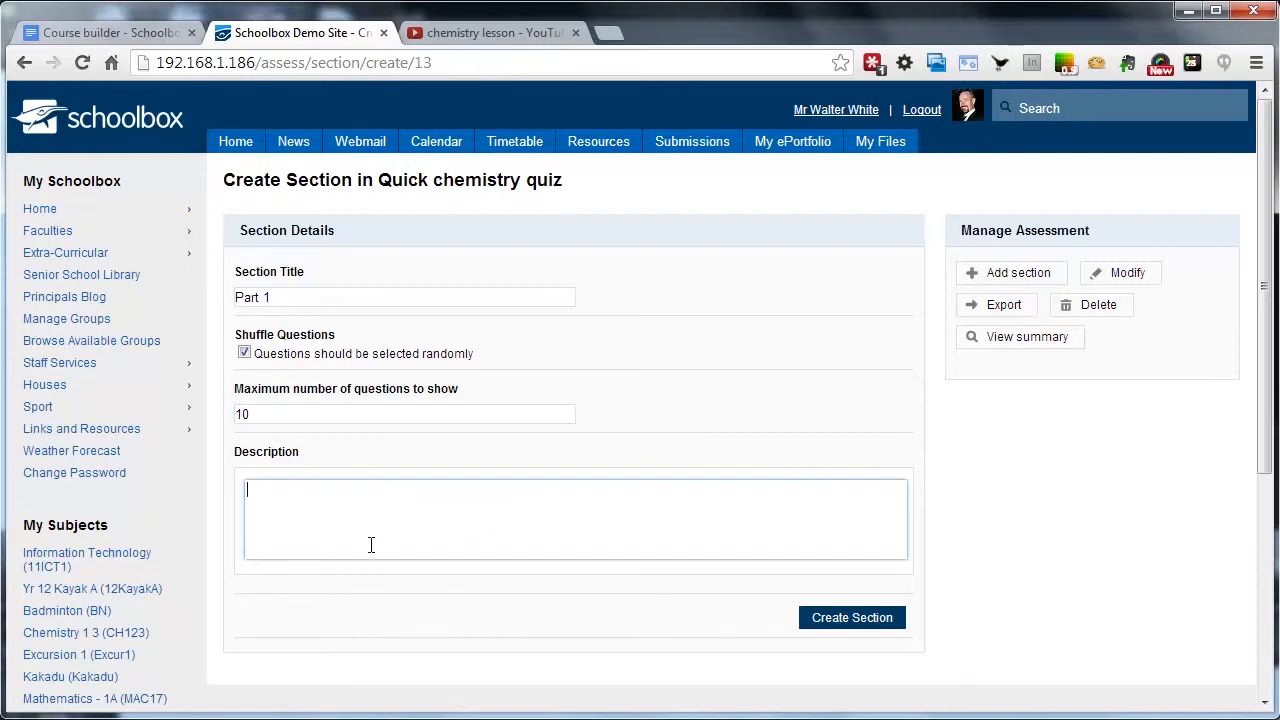
pyautogui.write('Desc')
pyautogui.click(849, 622)
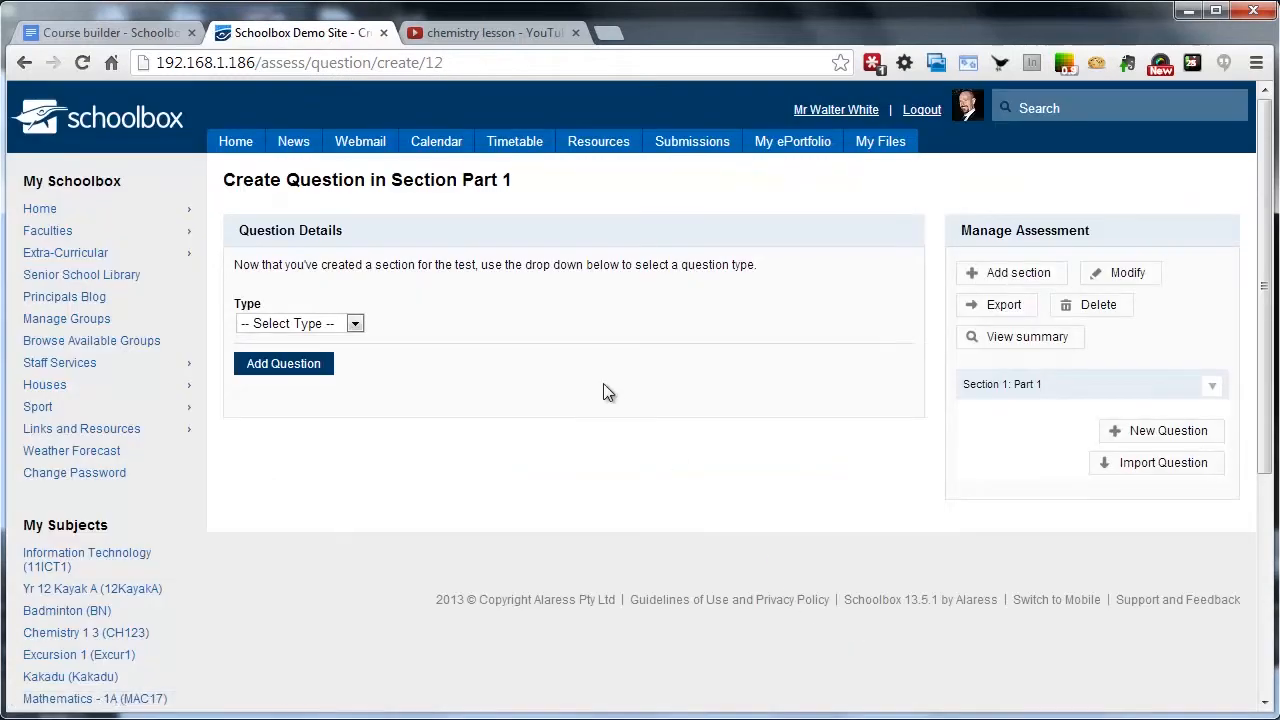
pyautogui.click(355, 324)
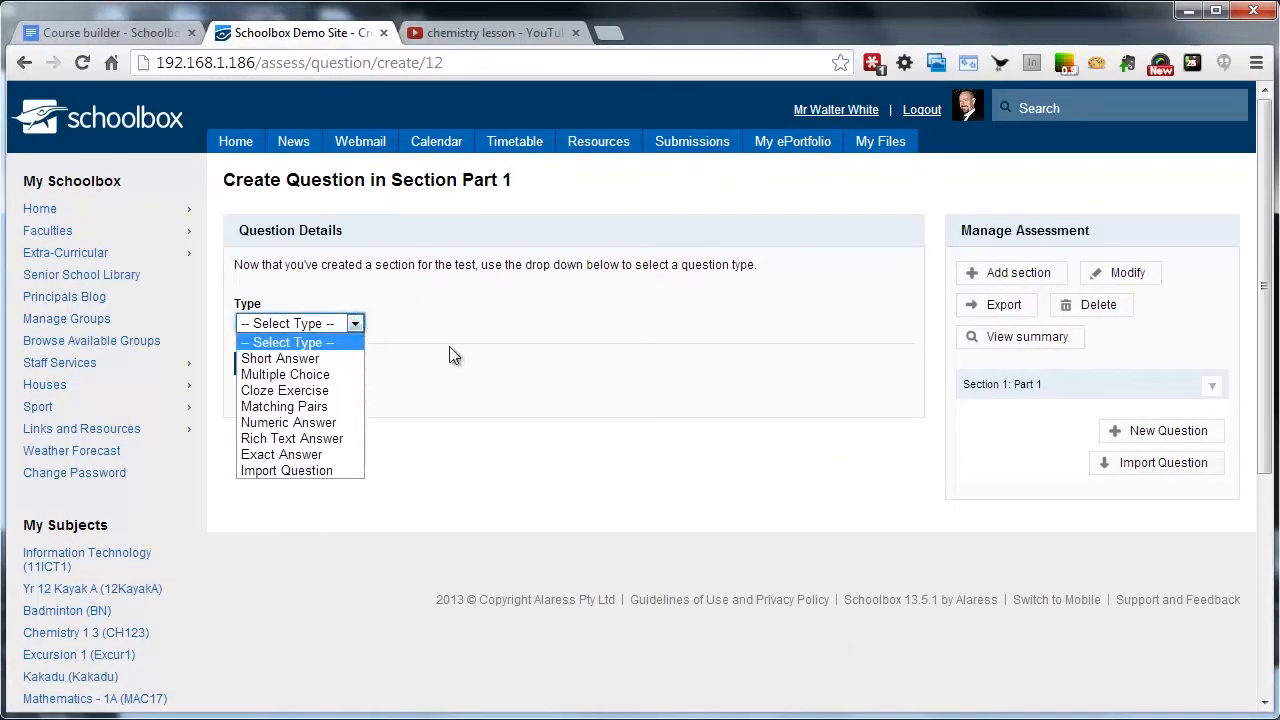
pyautogui.click(399, 347)
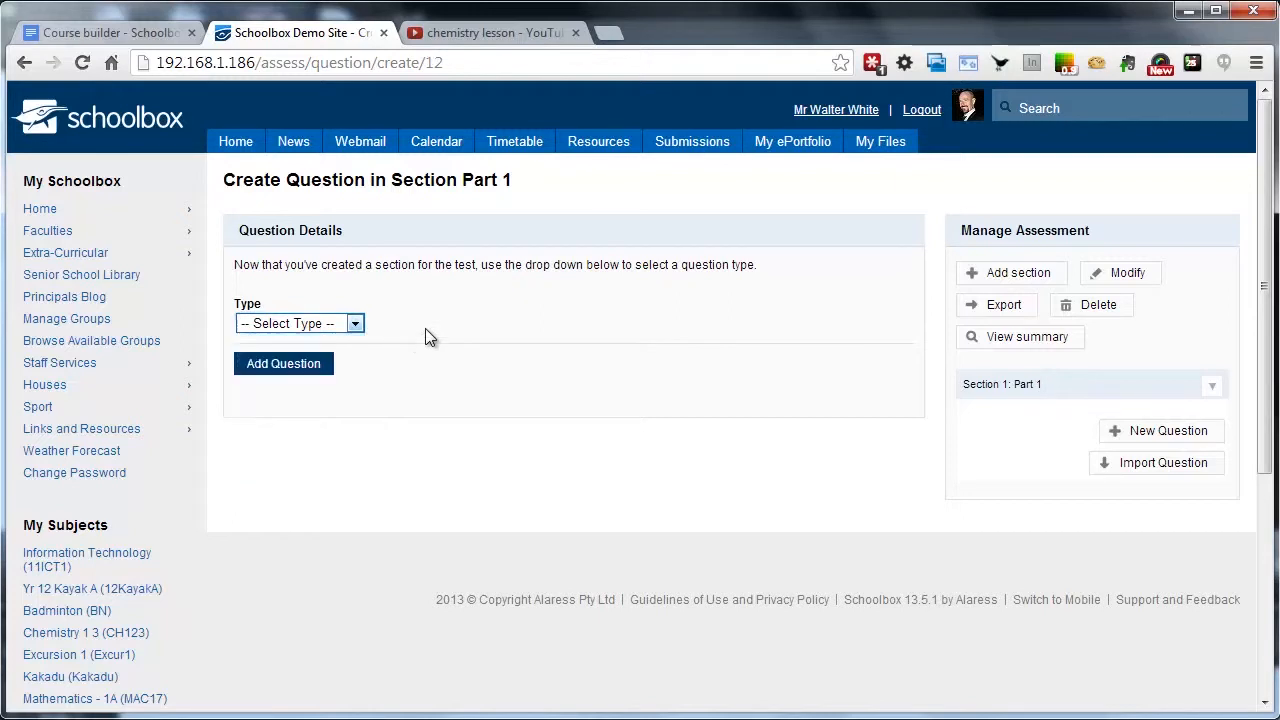
# - Start a Multiple Choice question in section Part 1 with the text "What is the correct answer?" and 10 marks
pyautogui.click(353, 325)
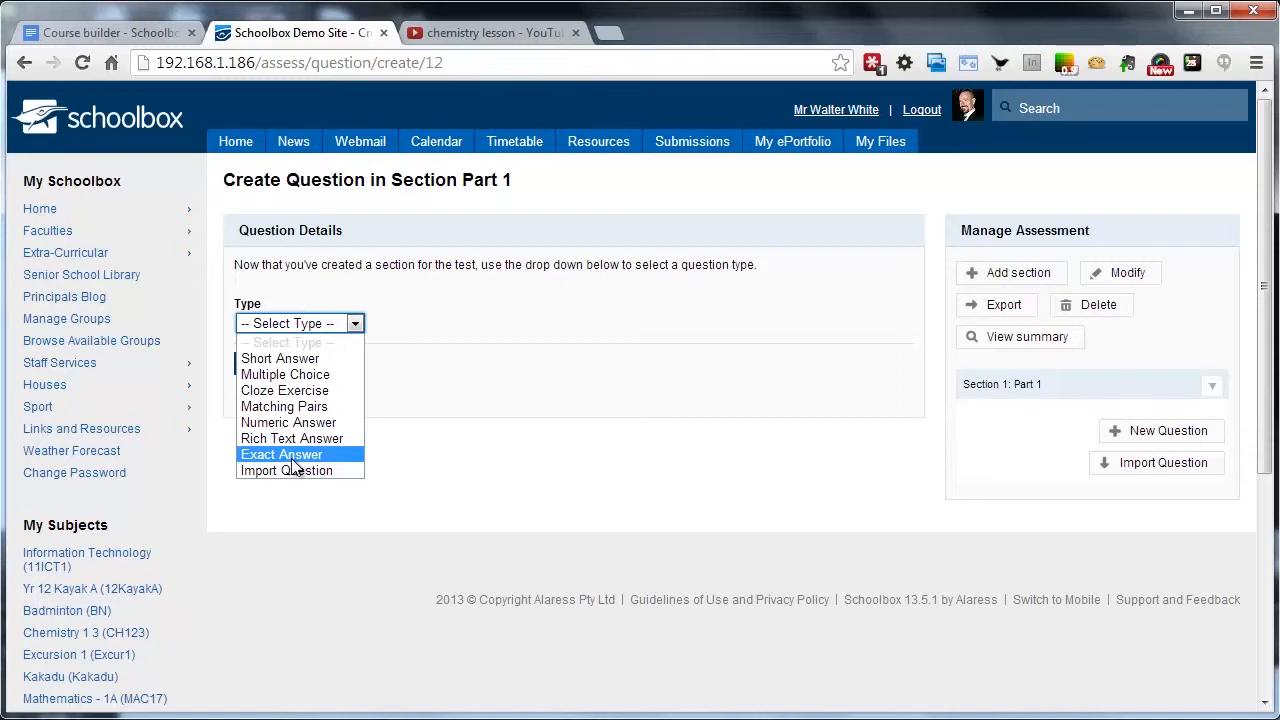
pyautogui.click(322, 377)
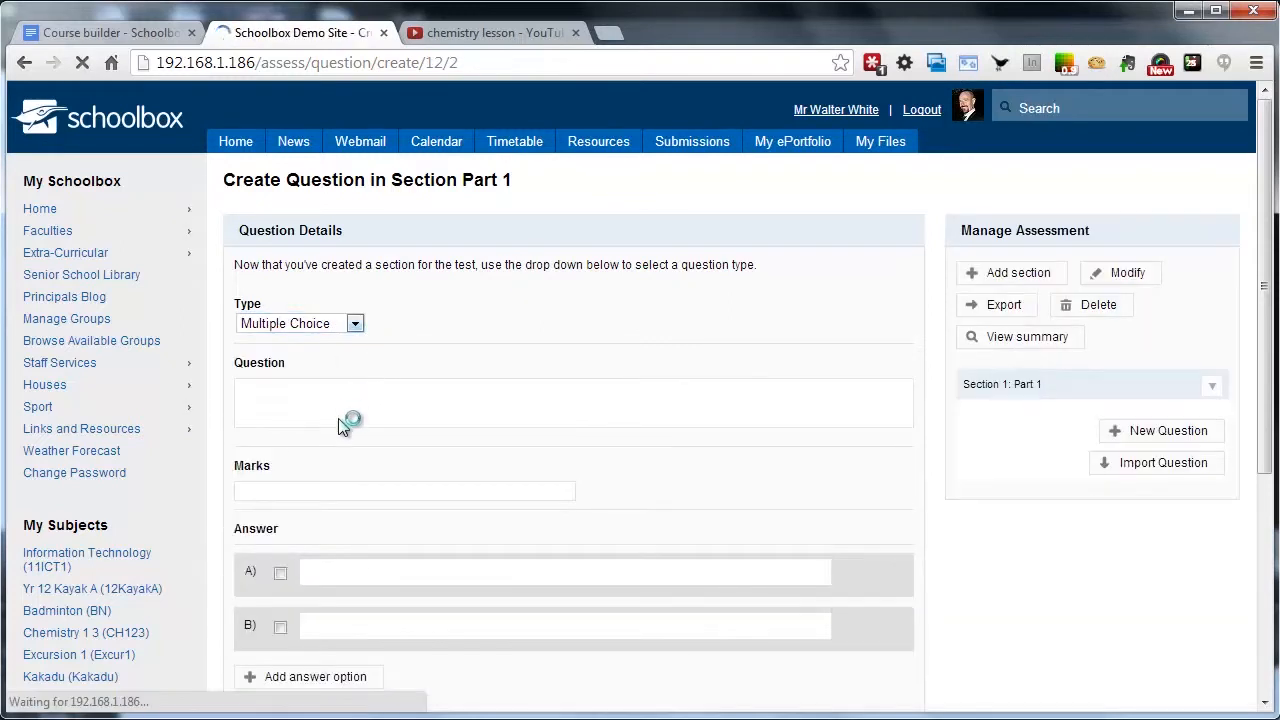
pyautogui.click(330, 440)
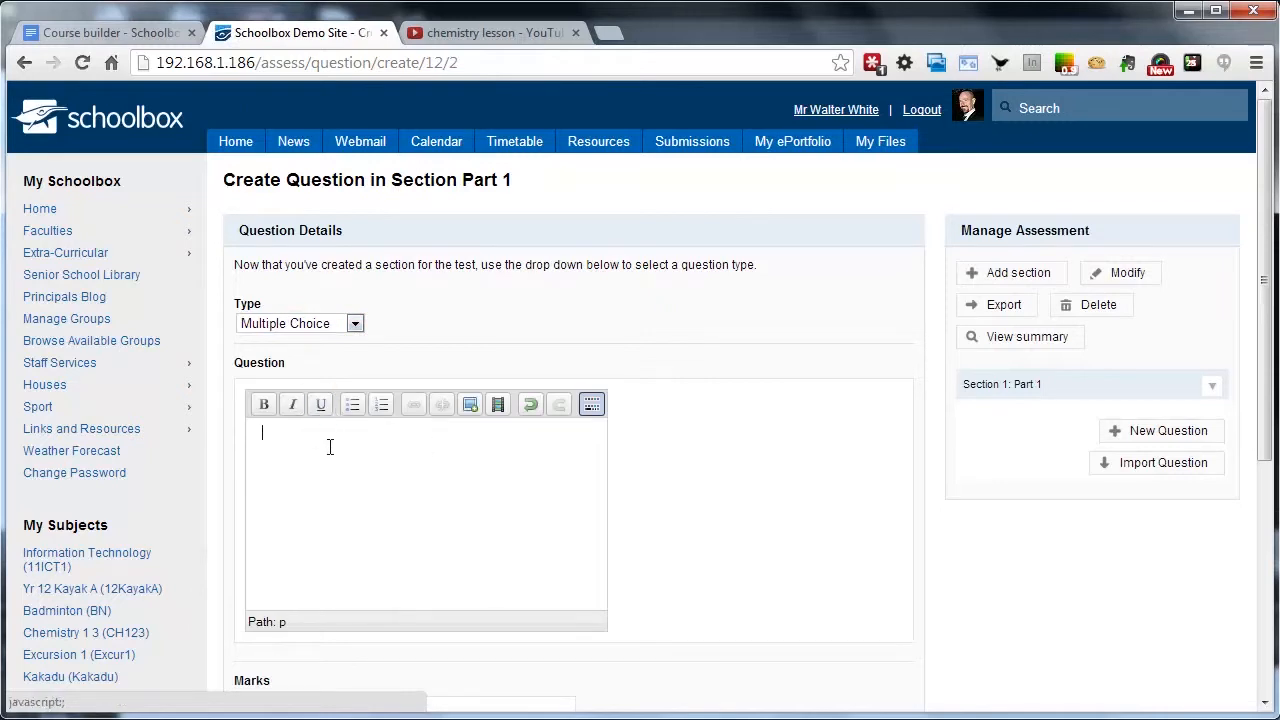
pyautogui.write('What is the c')
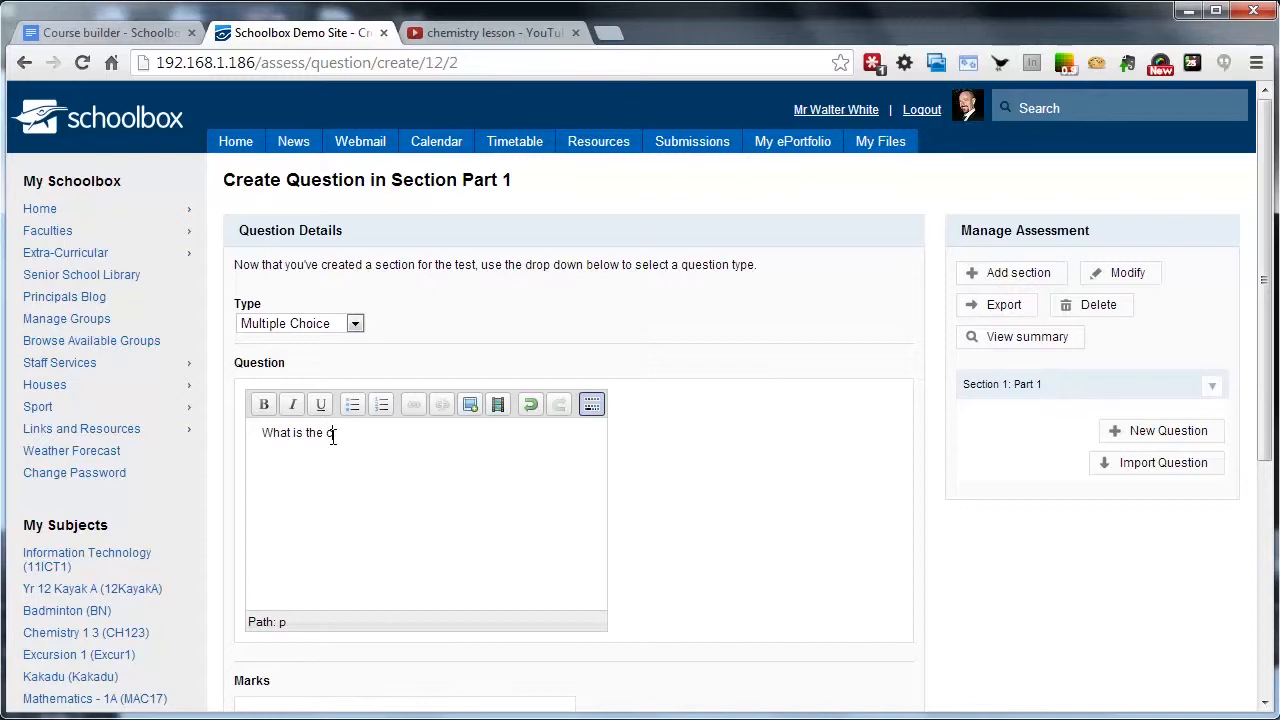
pyautogui.write('orrect answer?')
pyautogui.scroll(-2, 400, 543)
pyautogui.click(318, 504)
pyautogui.write('10')
pyautogui.scroll(-1, 419, 561)
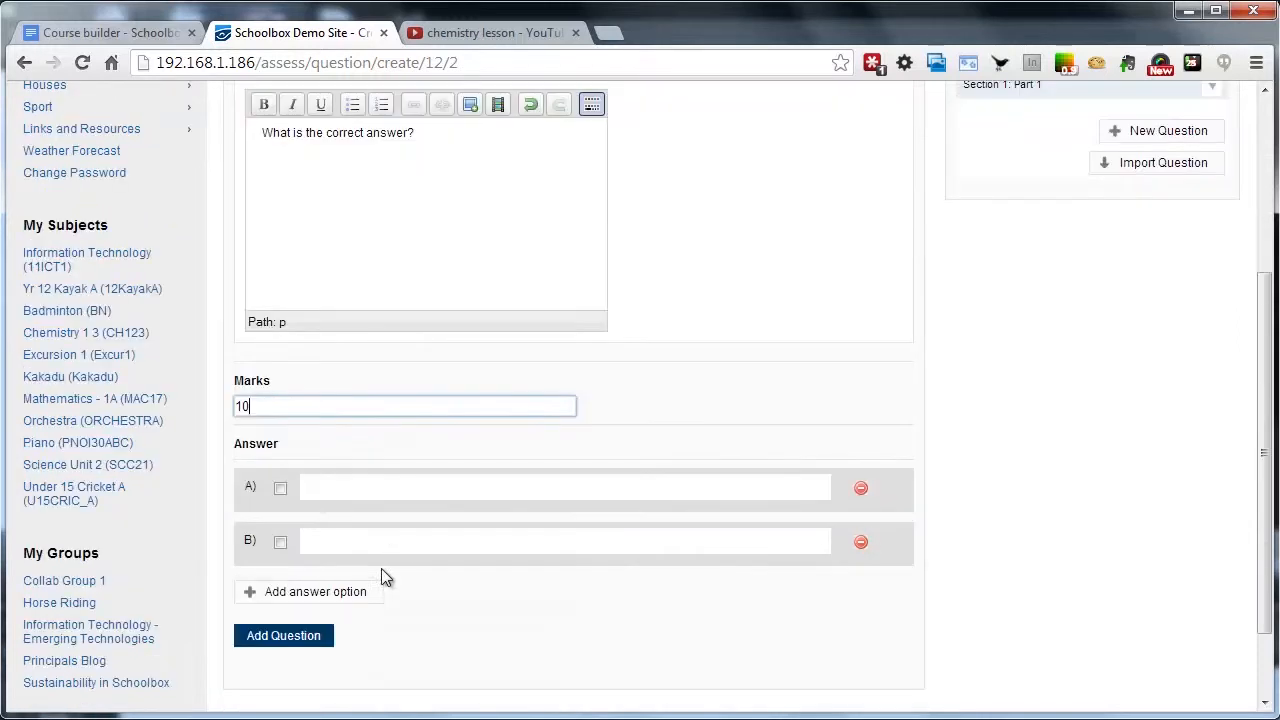
# - Enter the answer options "One" and "Two", mark "Two" as correct, and add the question to the section
pyautogui.click(329, 487)
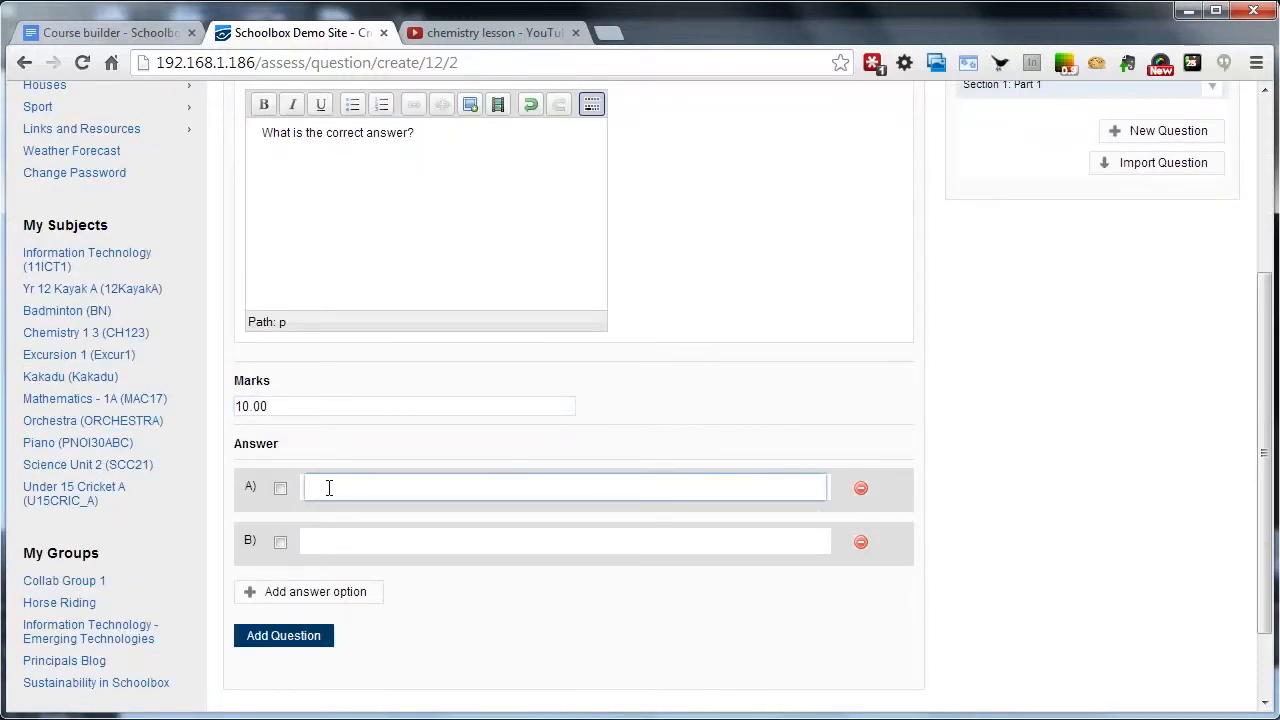
pyautogui.write('One')
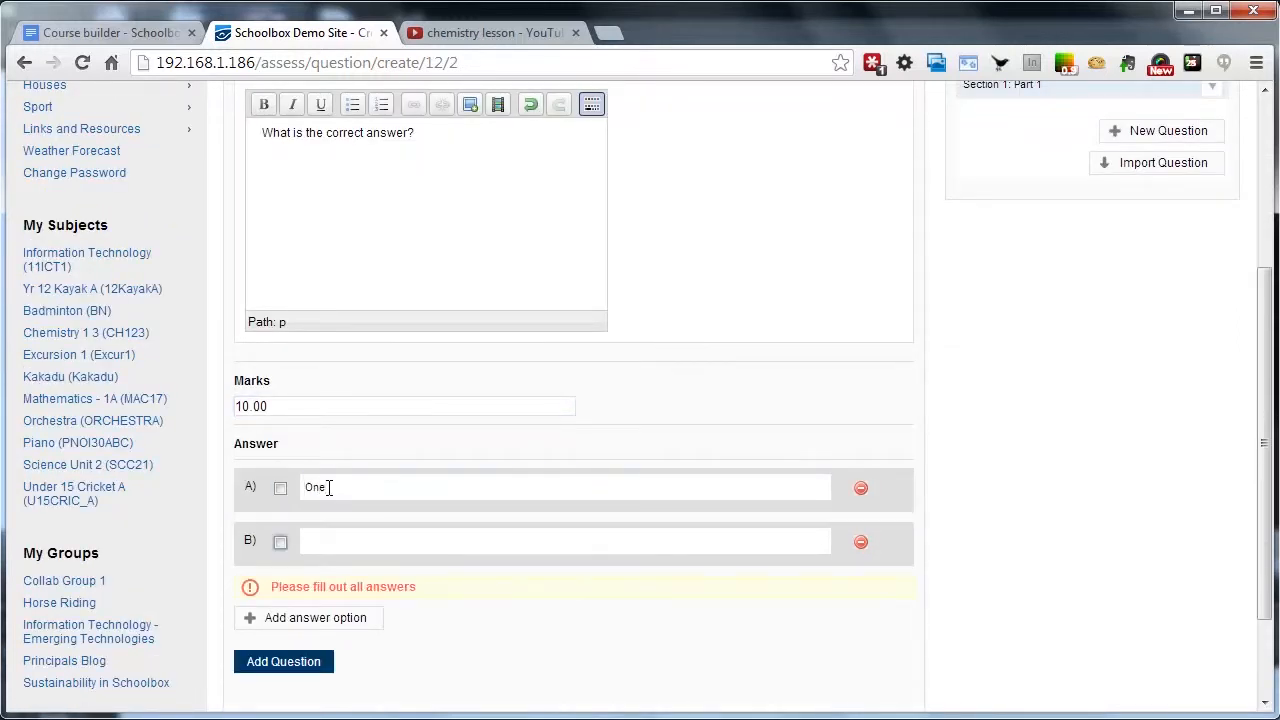
pyautogui.click(331, 547)
pyautogui.write('Two')
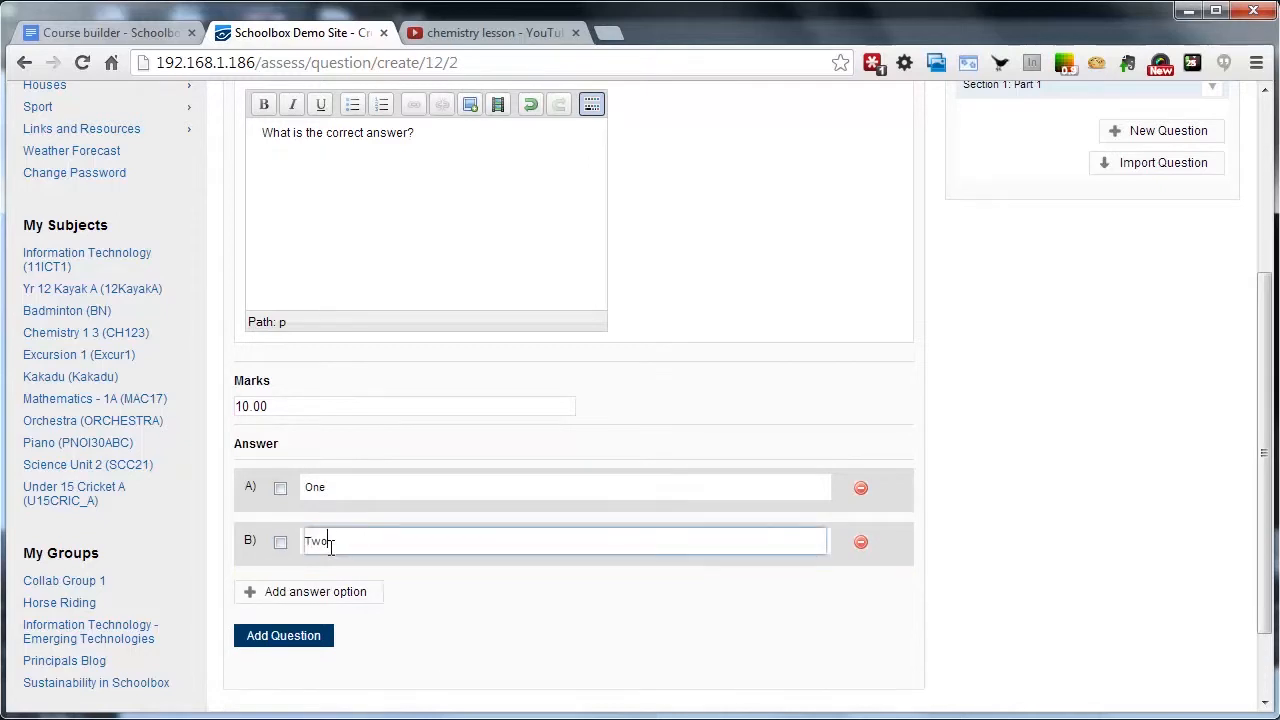
pyautogui.click(281, 543)
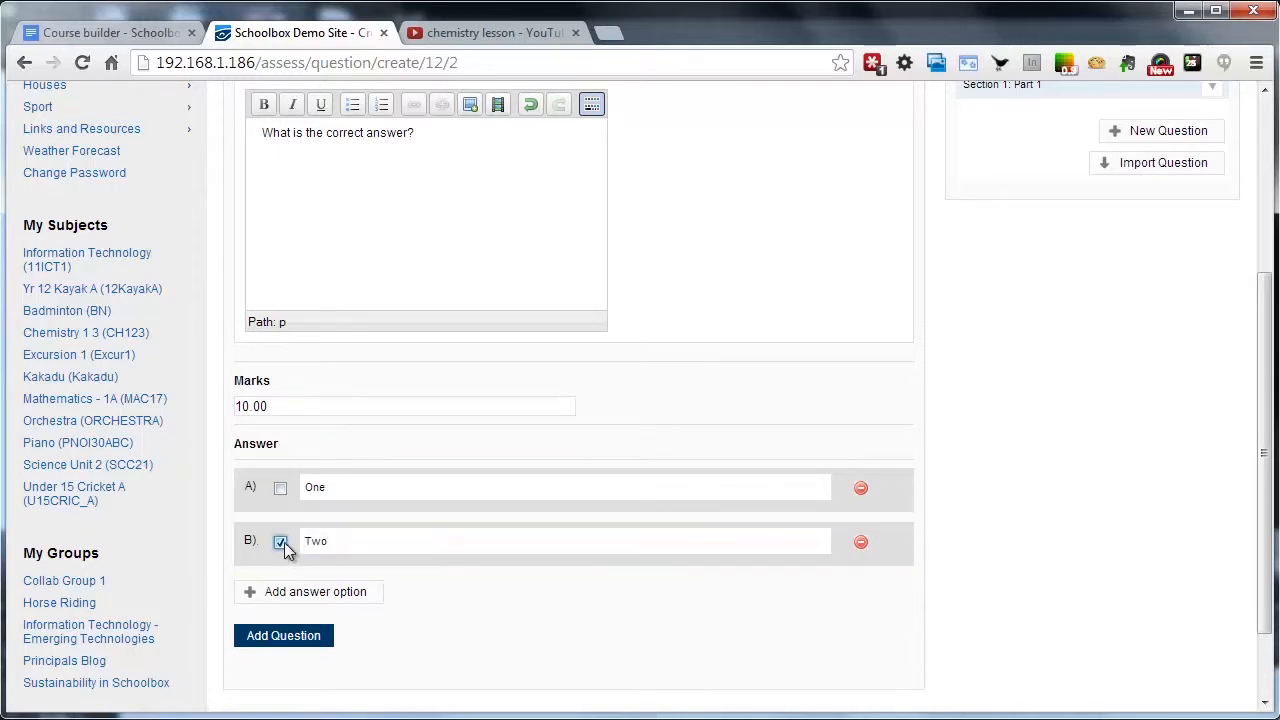
pyautogui.scroll(-2, 577, 565)
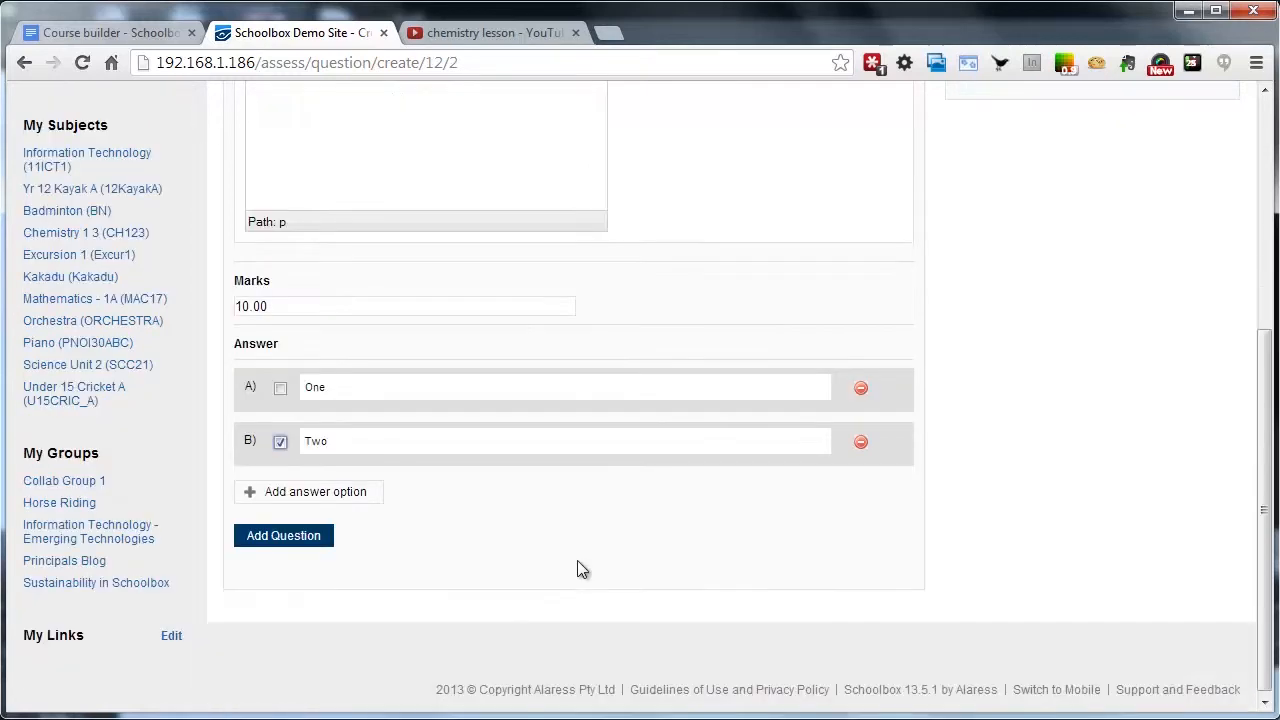
pyautogui.click(284, 537)
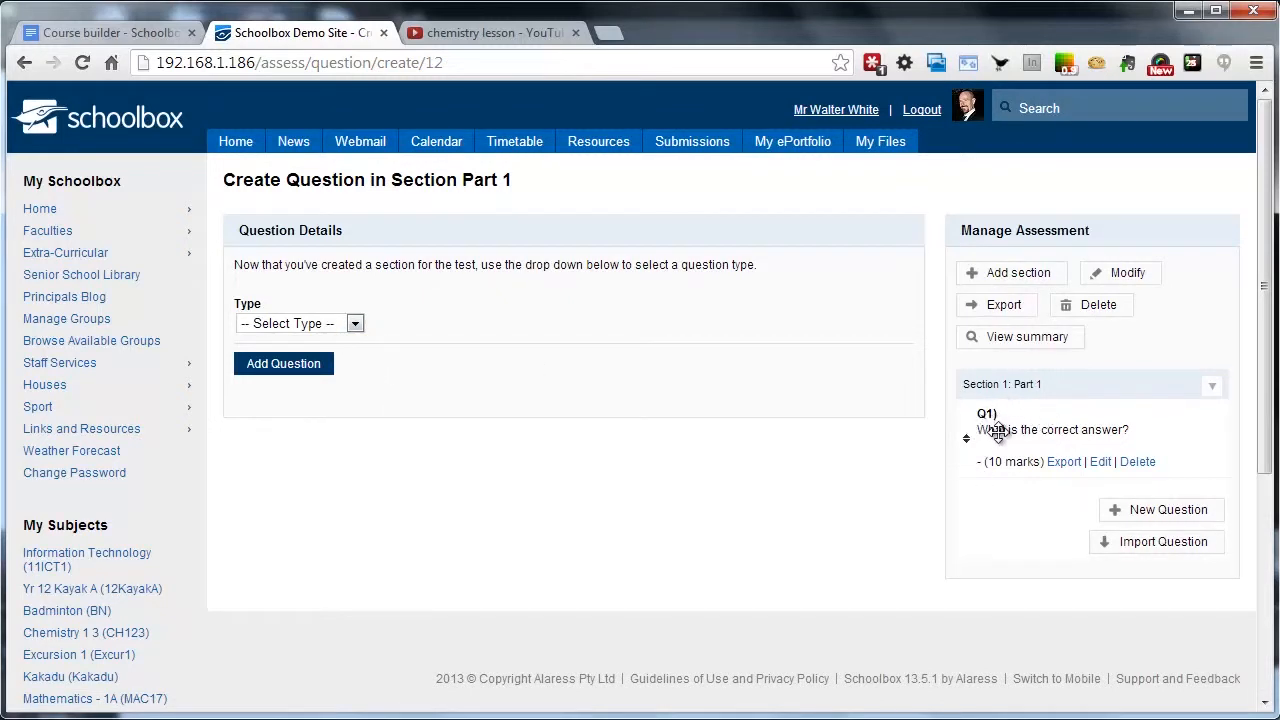
pyautogui.moveTo(969, 434)
pyautogui.mouseDown()
pyautogui.moveTo(967, 457)
pyautogui.moveTo(966, 437)
pyautogui.mouseUp()
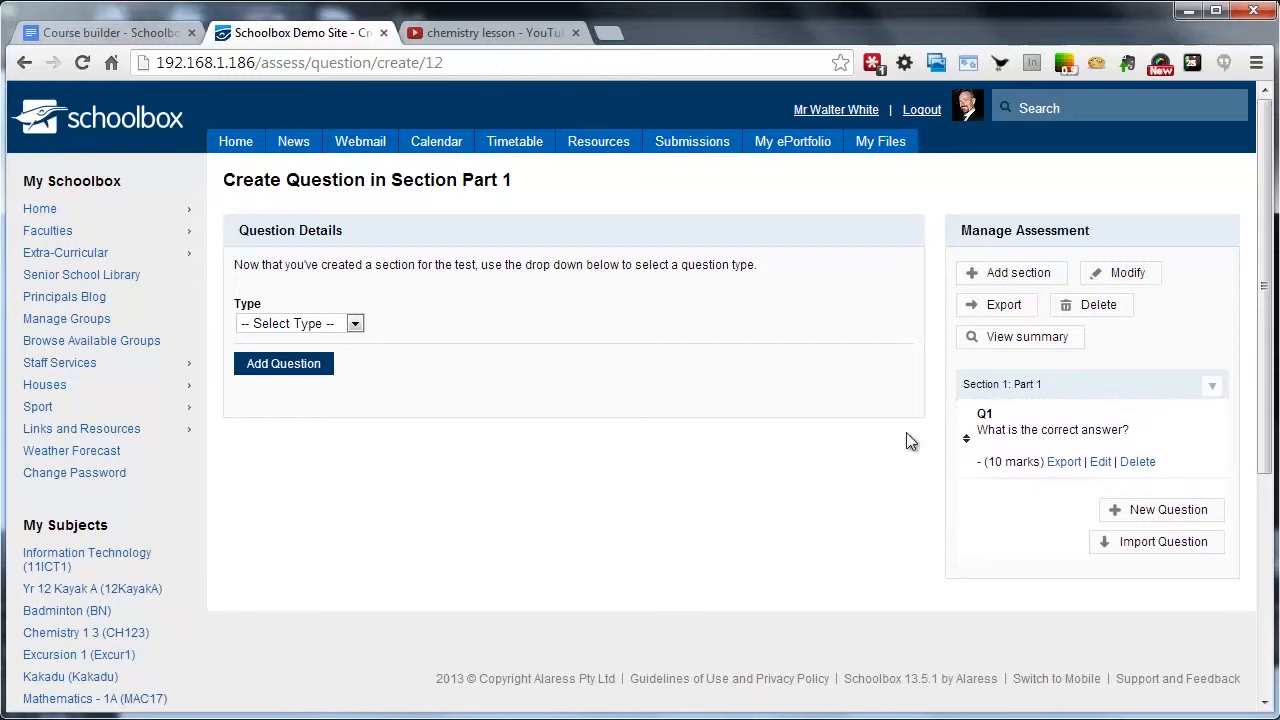
# - Start a Numeric Answer question with the text "What is $$(2/2)*1$$"
pyautogui.click(337, 335)
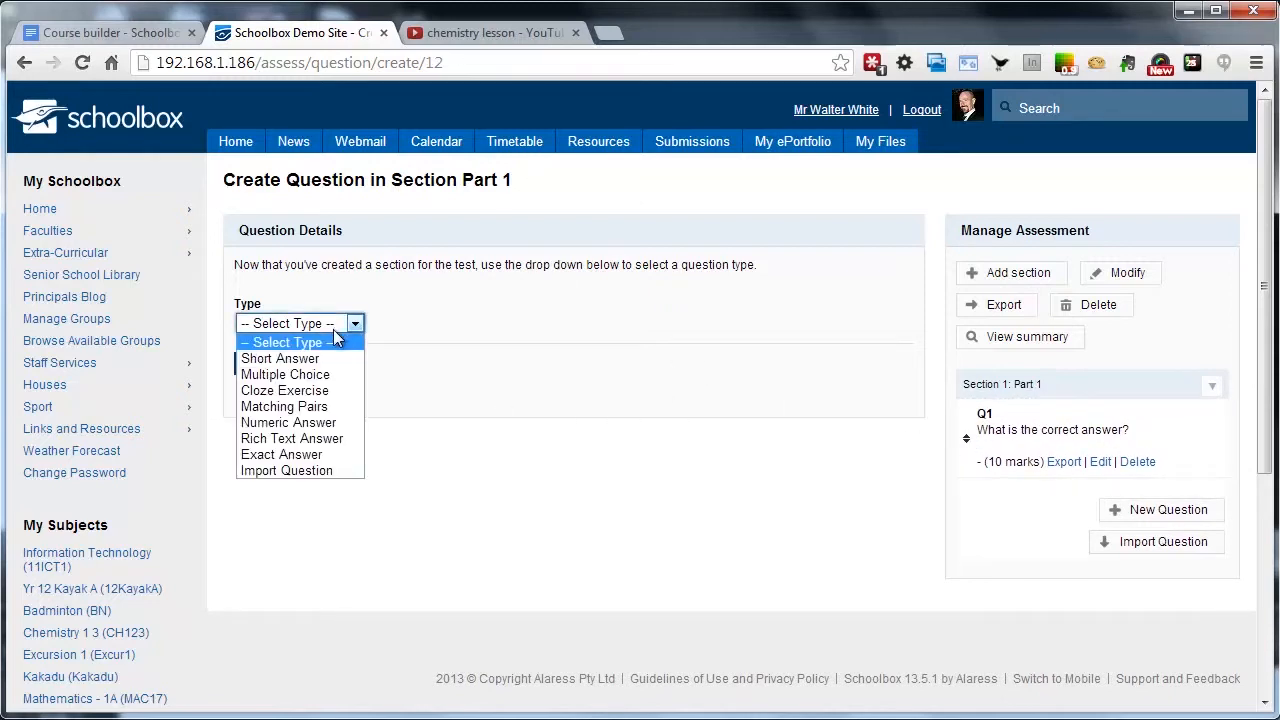
pyautogui.click(334, 422)
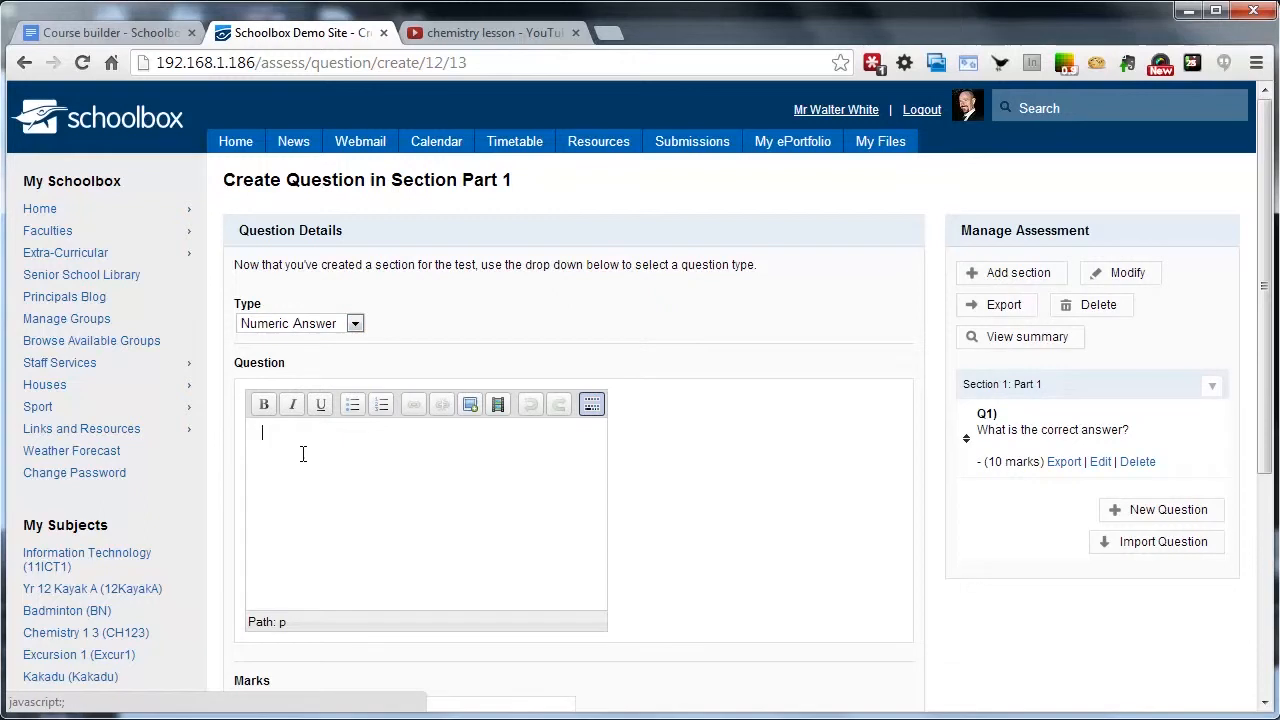
pyautogui.write('What is ')
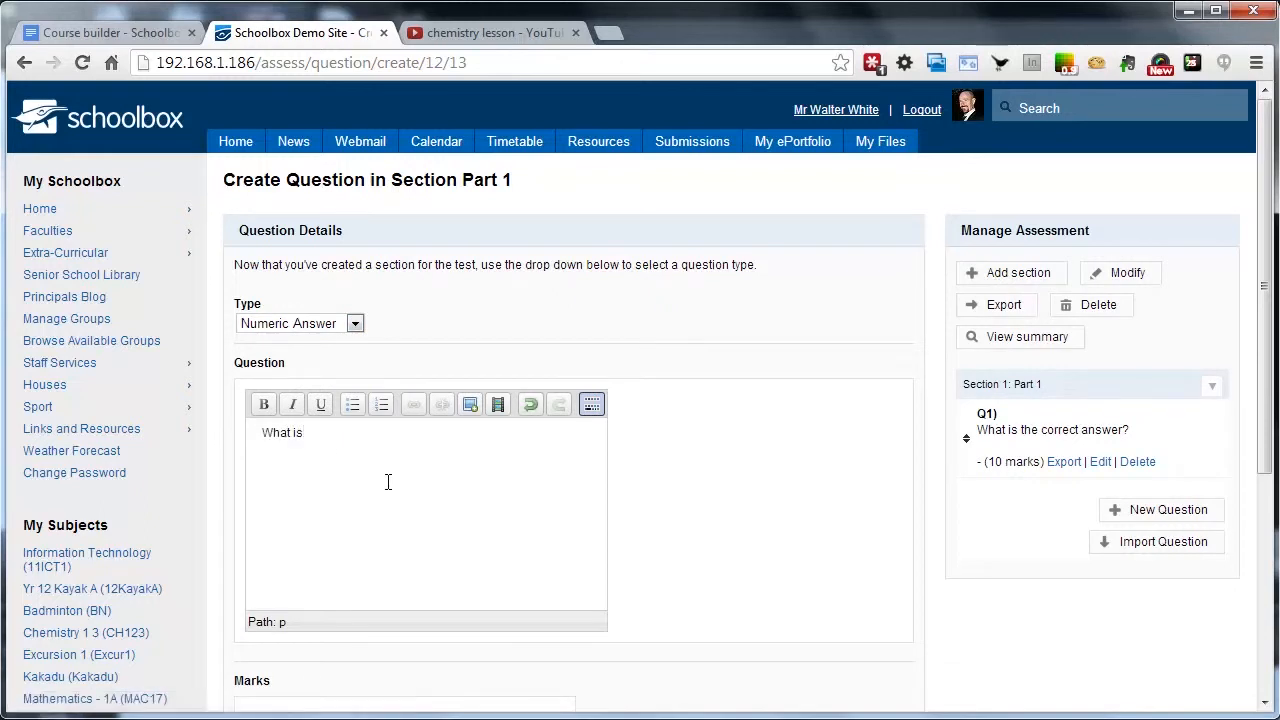
pyautogui.write('$$')
pyautogui.write('2/2)*1$$')
pyautogui.scroll(-1, 466, 541)
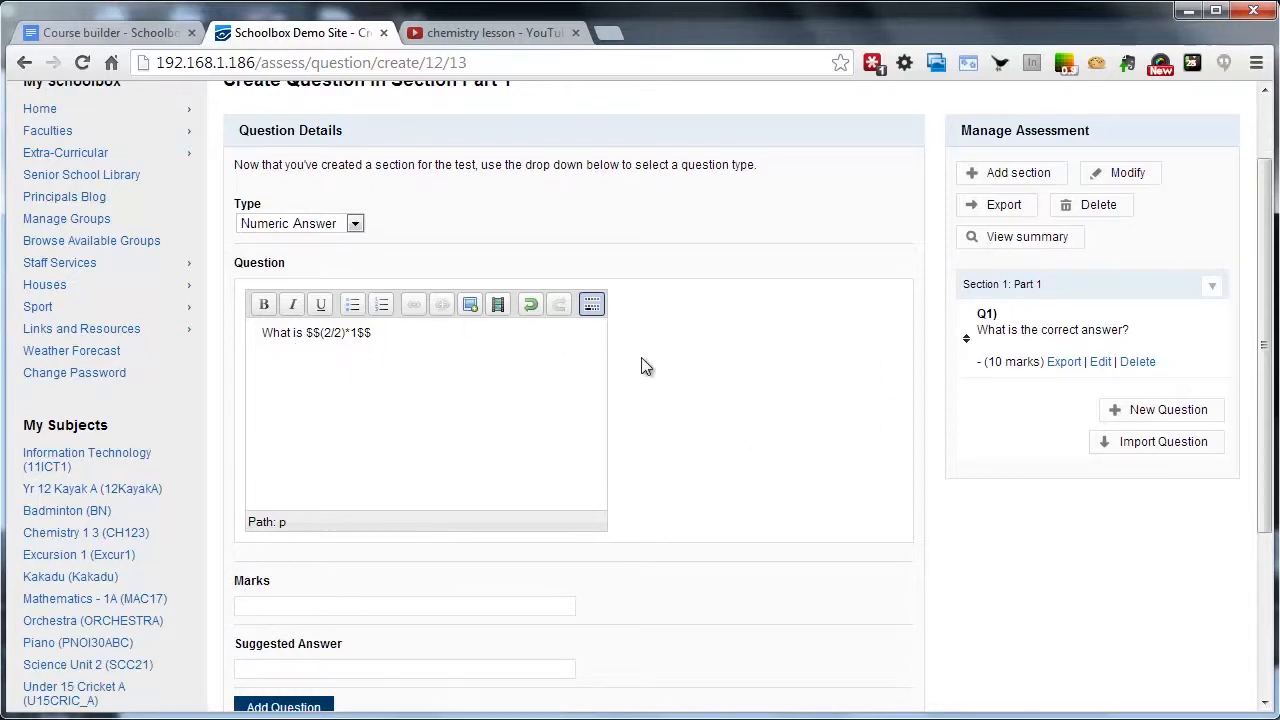
# - Give the numeric question 5 marks and the suggested answer 1, and add it to the section
pyautogui.scroll(-1, 648, 391)
pyautogui.click(336, 511)
pyautogui.write('5')
pyautogui.click(320, 566)
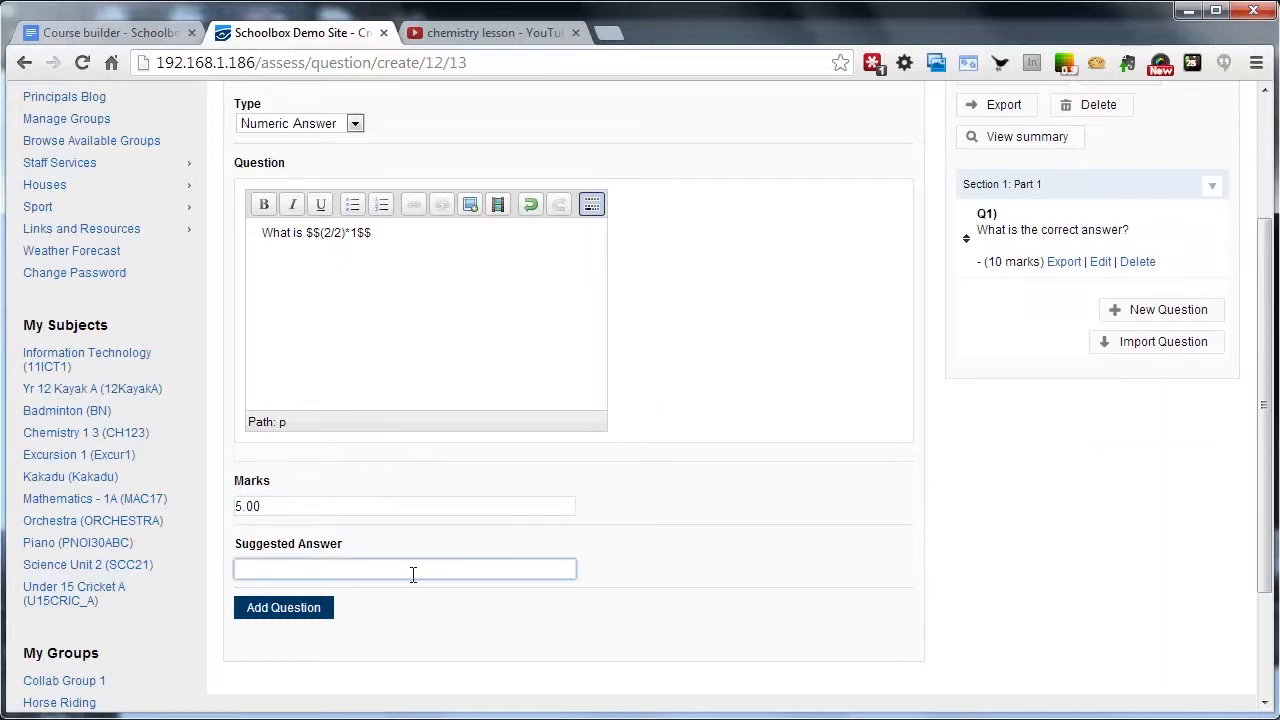
pyautogui.write('1')
pyautogui.click(299, 615)
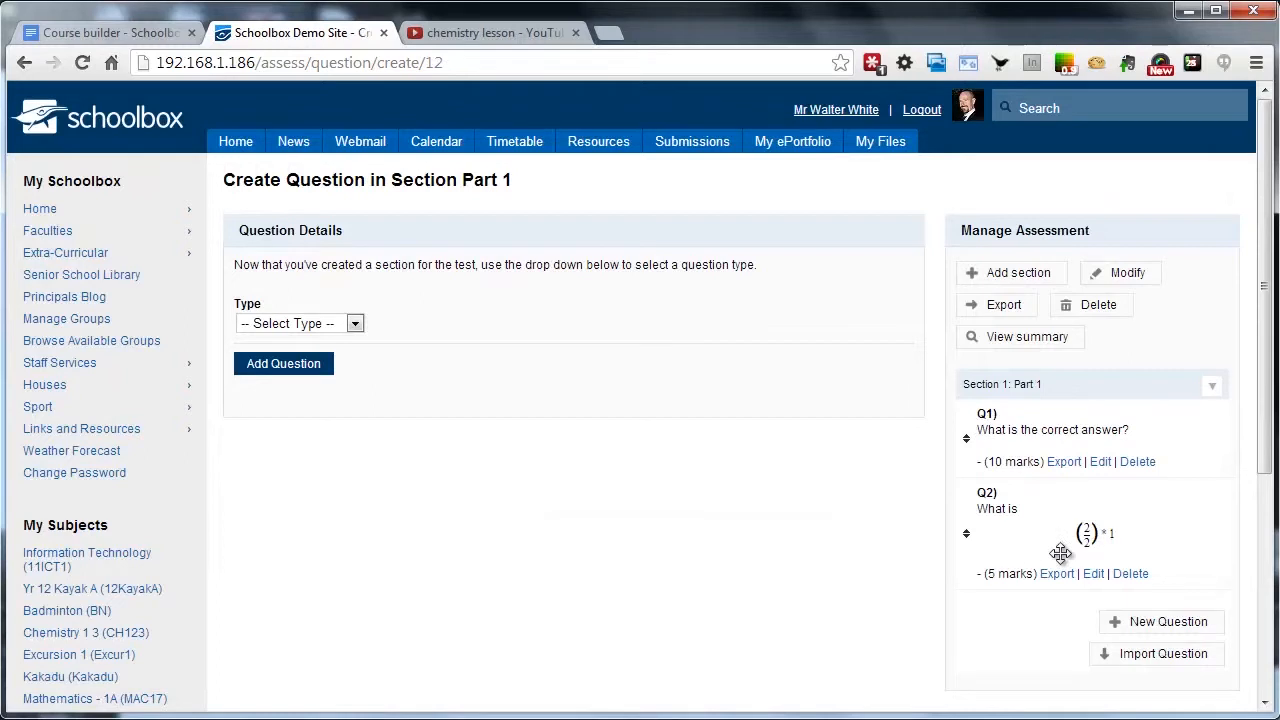
# - Reorder section Part 1 so the numeric question comes before the multiple choice question
pyautogui.moveTo(992, 552); pyautogui.dragTo(988, 410)
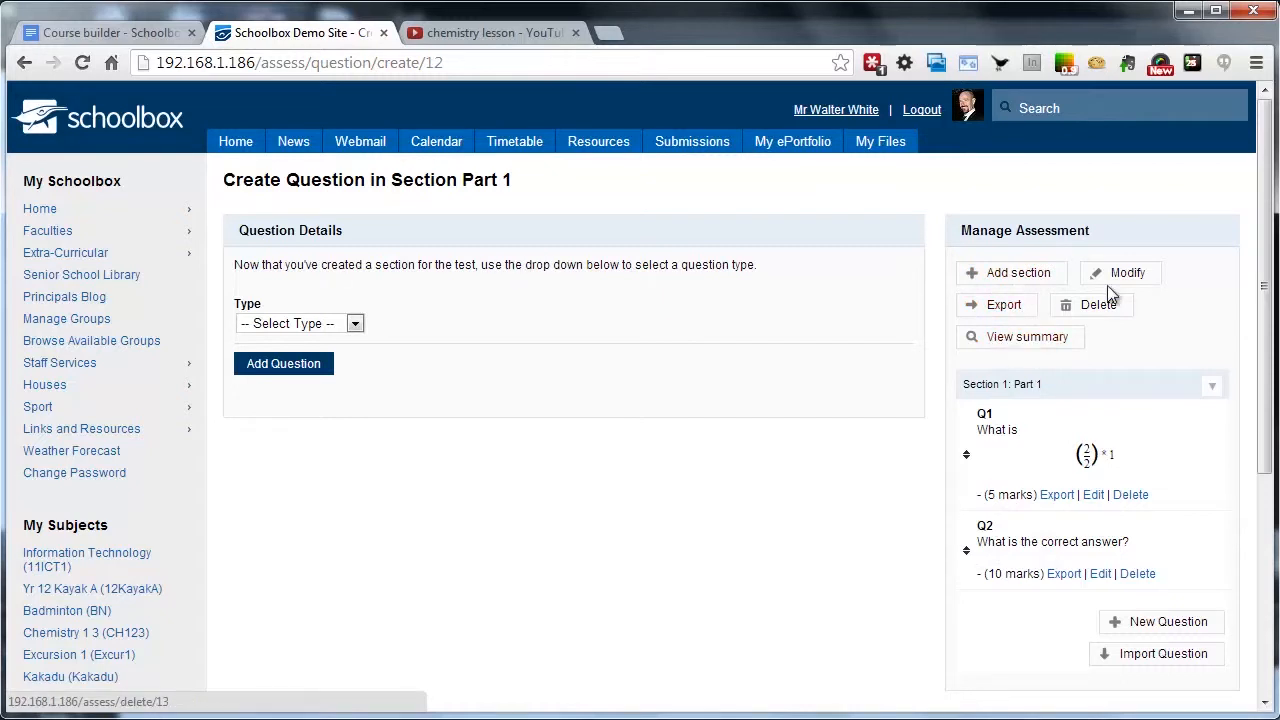
pyautogui.moveTo(1270, 330)
pyautogui.mouseDown()
pyautogui.moveTo(1270, 444)
pyautogui.moveTo(1270, 346)
pyautogui.mouseUp()
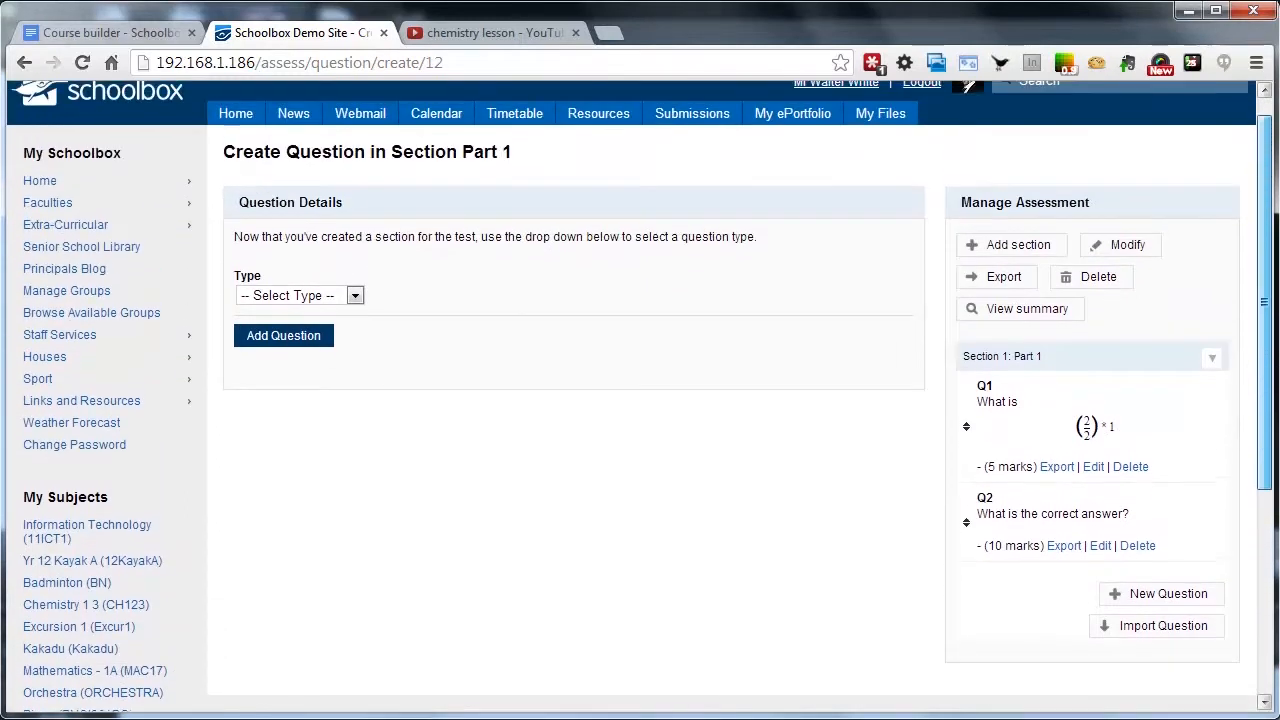
# - Open the results of "Quick chemistry quiz" from the student submissions list and look through the students' marks and review columns
pyautogui.click(688, 121)
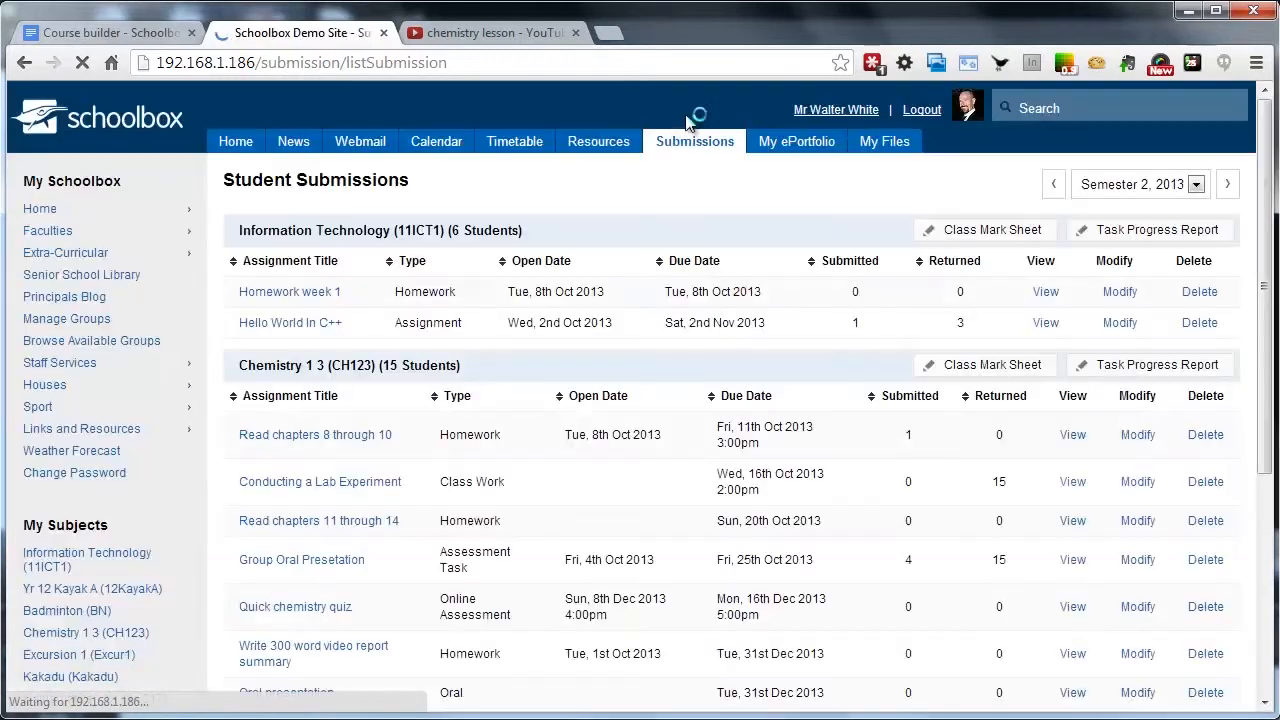
pyautogui.scroll(-1, 370, 495)
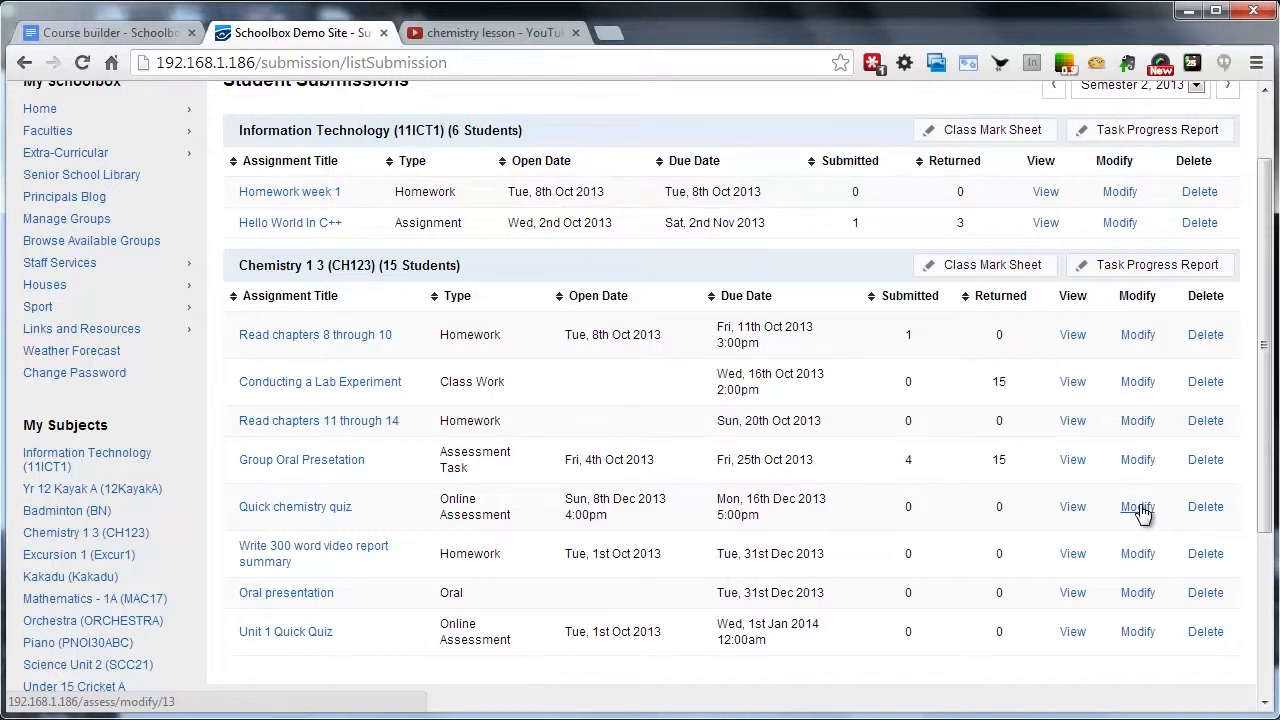
pyautogui.click(278, 506)
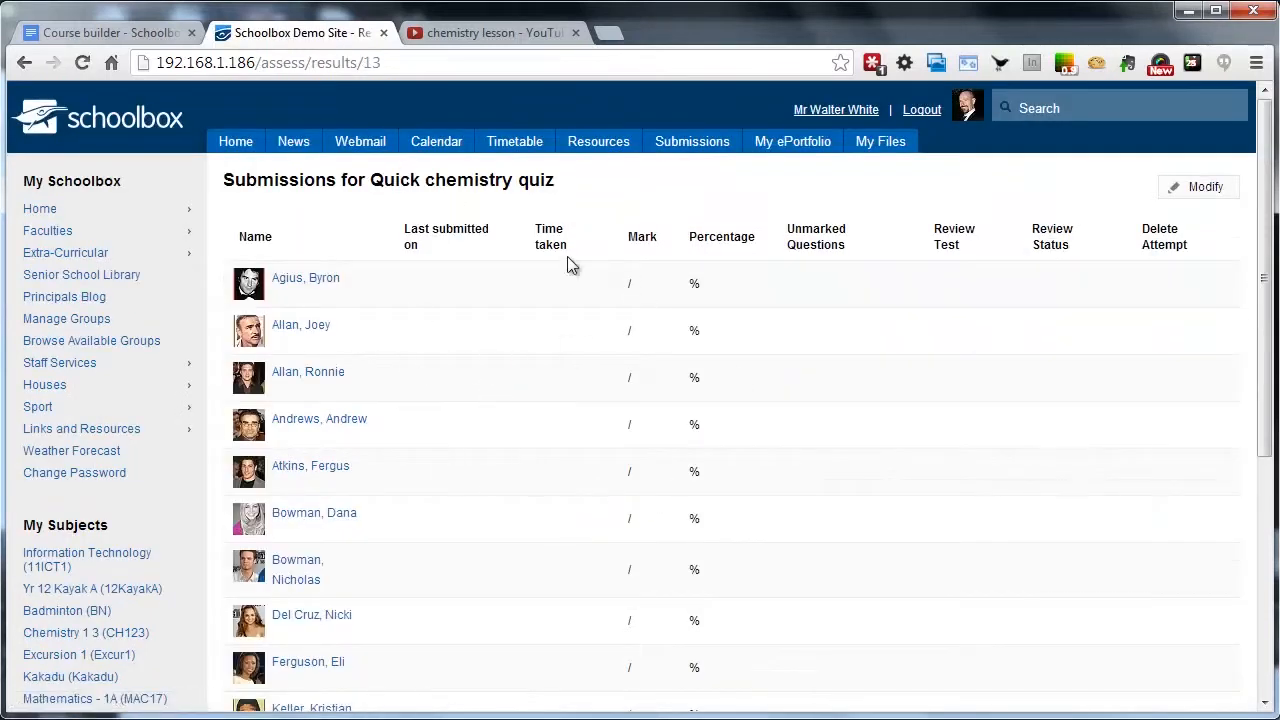
pyautogui.scroll(-1, 686, 420)
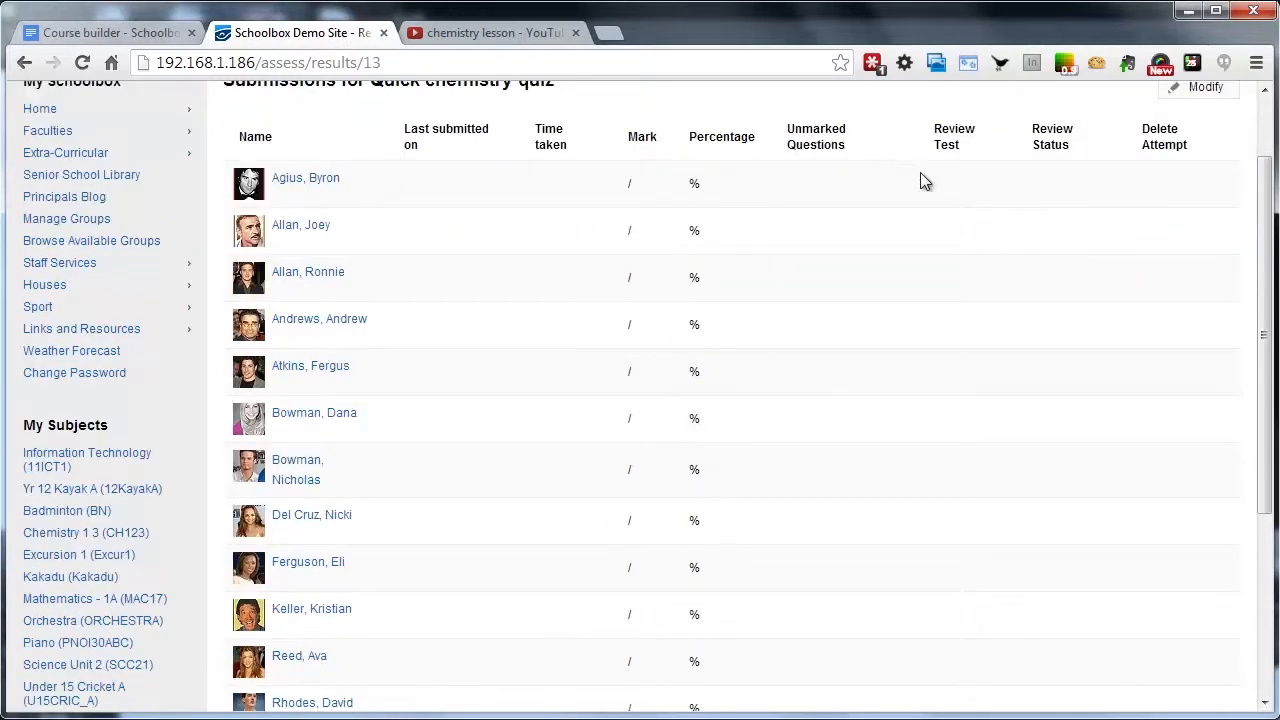
pyautogui.scroll(1, 1175, 249)
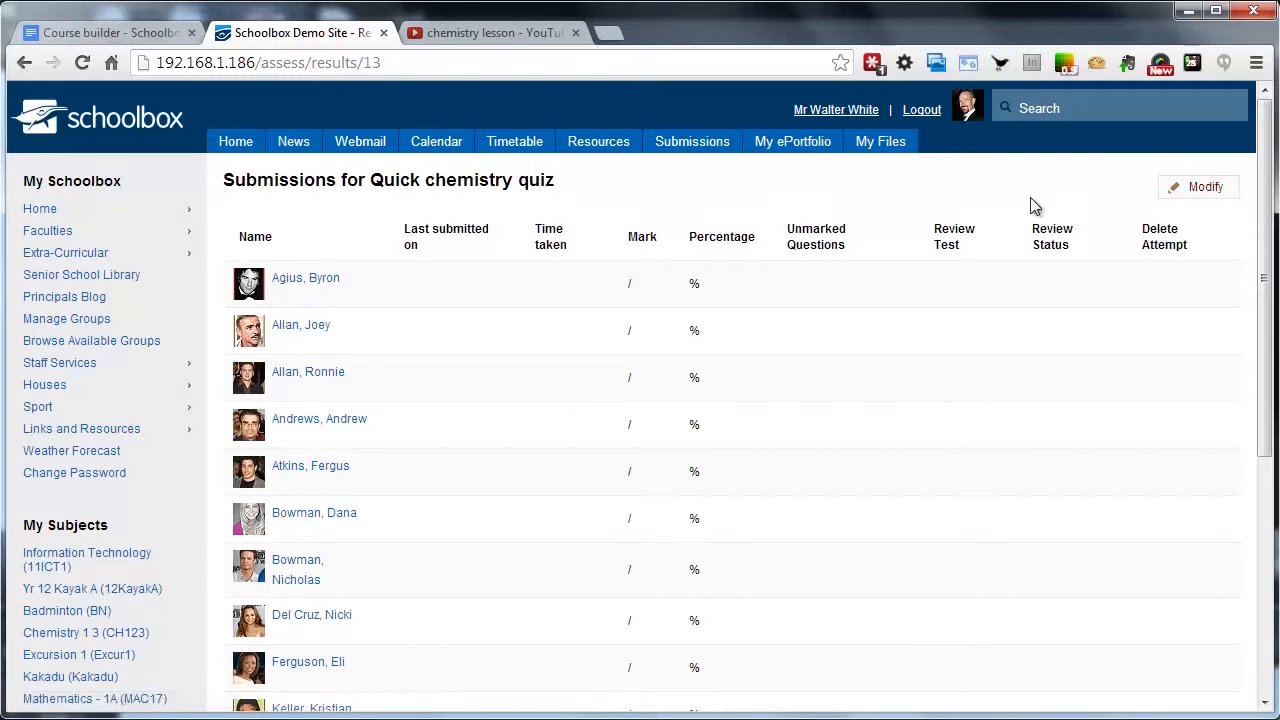
pyautogui.scroll(-4, 985, 285)
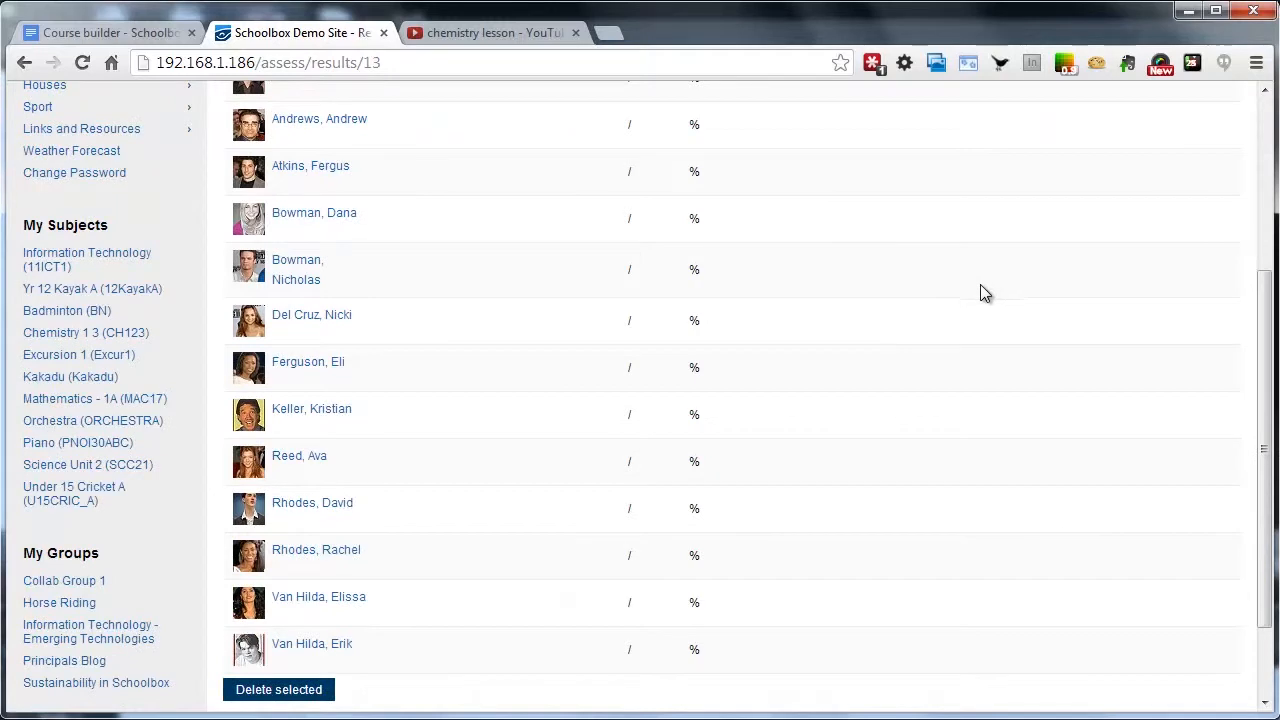
pyautogui.scroll(4, 812, 459)
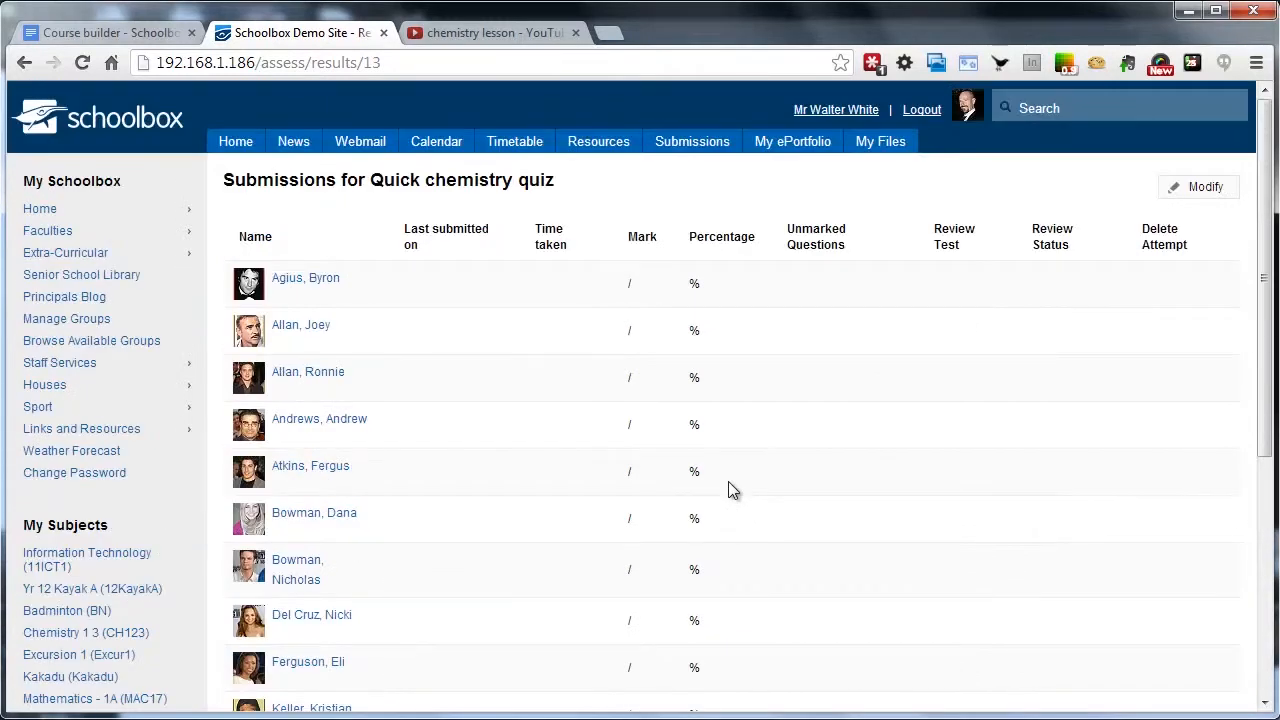